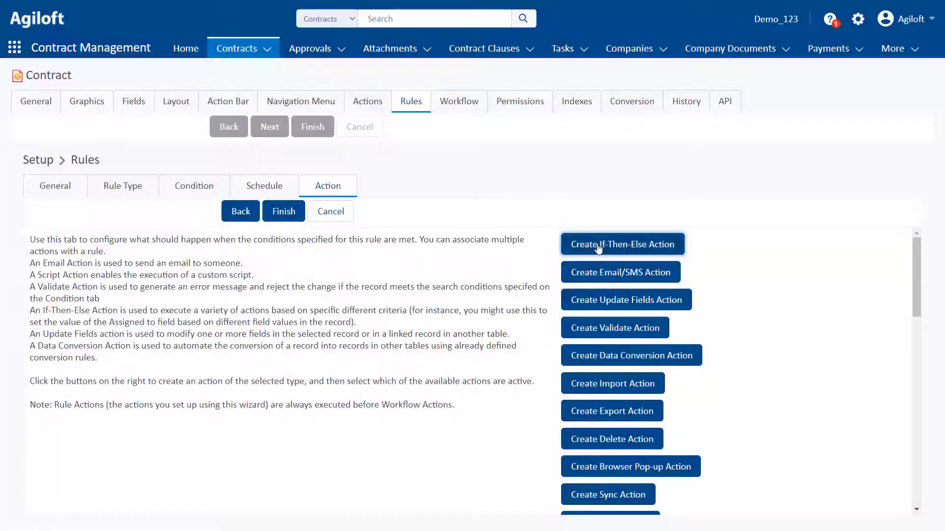
Step: Start a new If-Then-Else action named 'Cancelled Contract Actions' and go to its details
left_click(598, 247)
type("Cancelled Contract Actions")
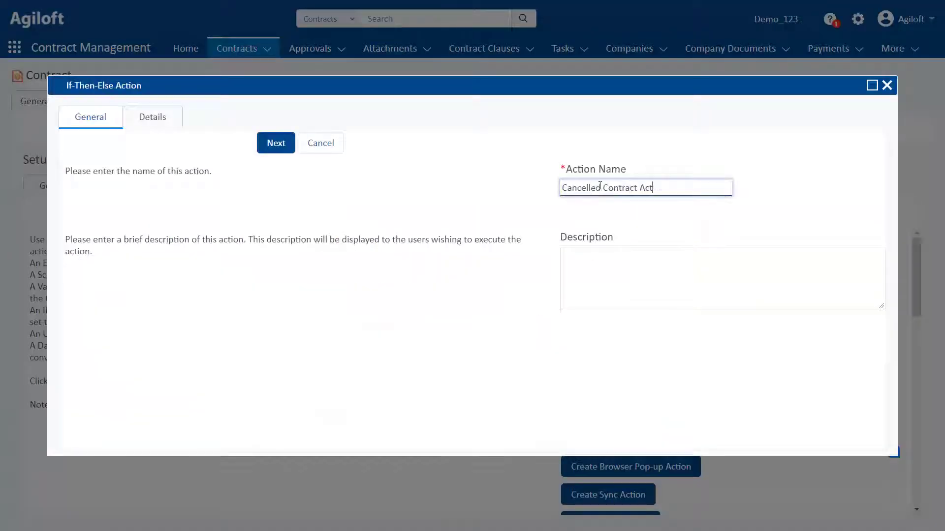
left_click(148, 115)
Step: Add an If condition with a simple filter Status equals Canceled and finish it
left_click(205, 212)
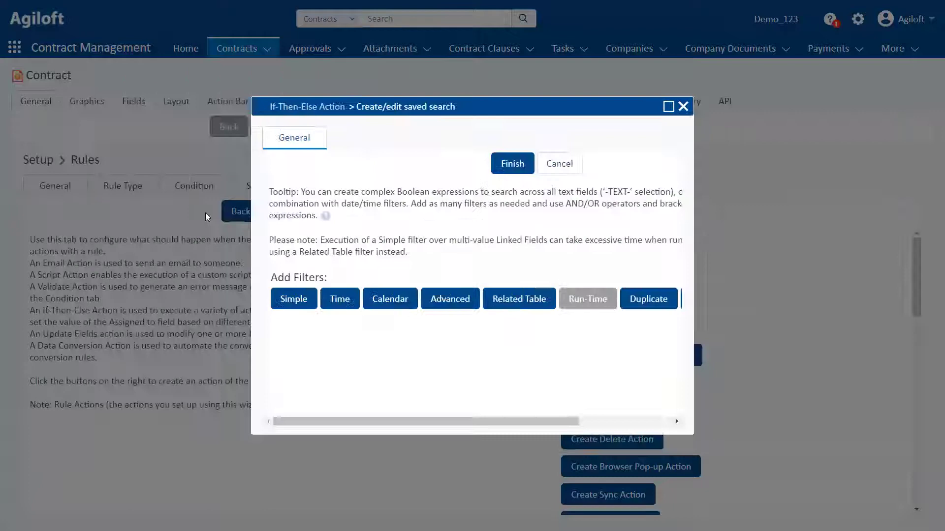
left_click(294, 299)
left_click(432, 312)
key("s")
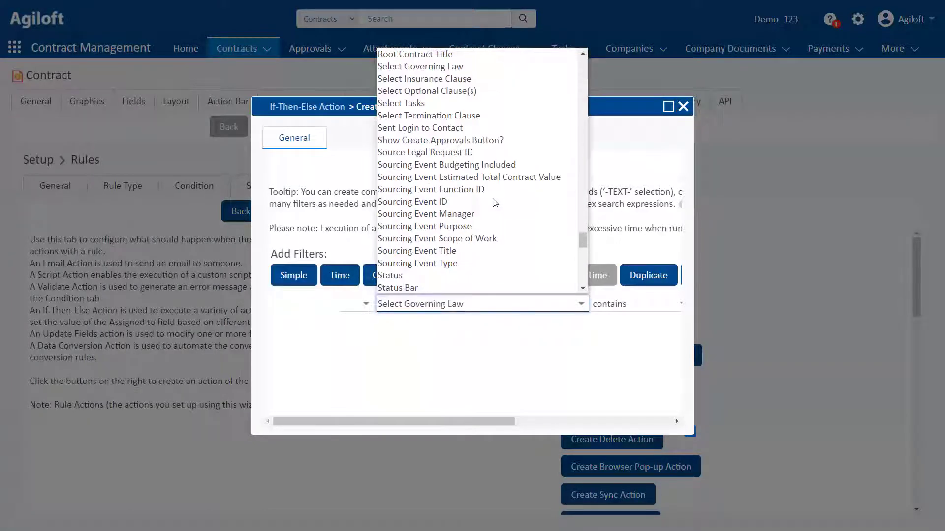
left_click(458, 275)
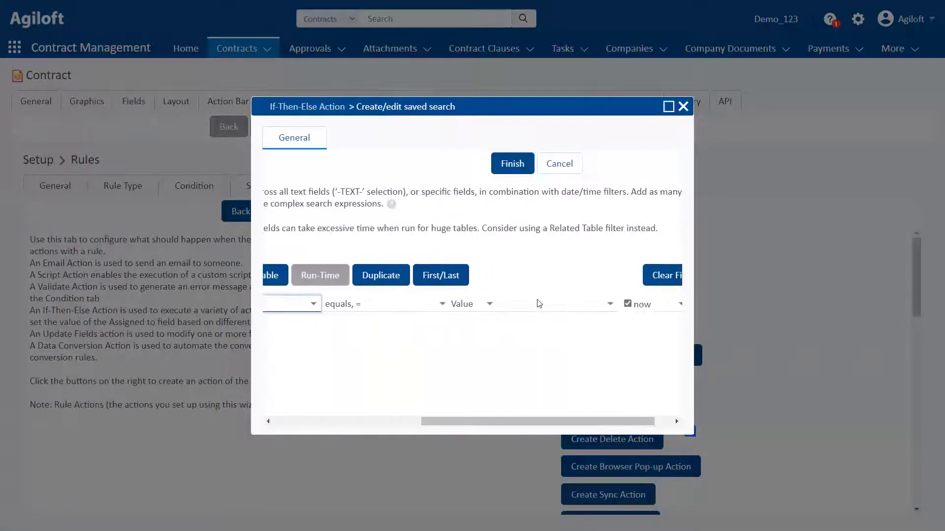
left_click(541, 303)
left_click(517, 444)
left_click(512, 163)
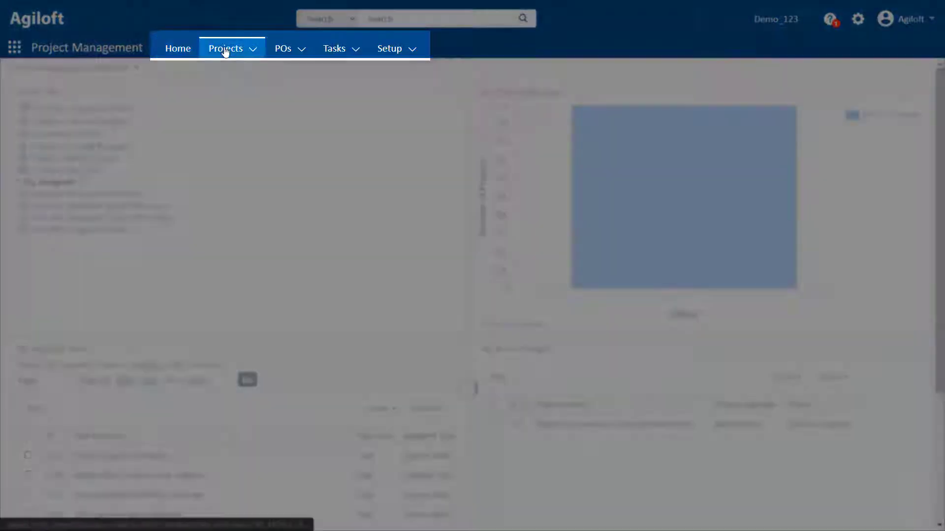
Step: Switch to Contract Management and open the Tesla Master Services Agreement from the contracts list
left_click(225, 49)
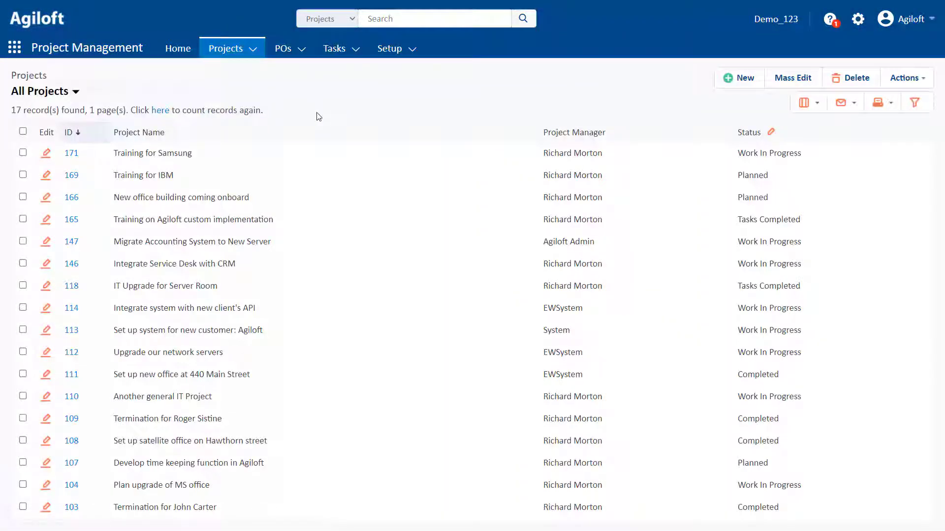
left_click(15, 47)
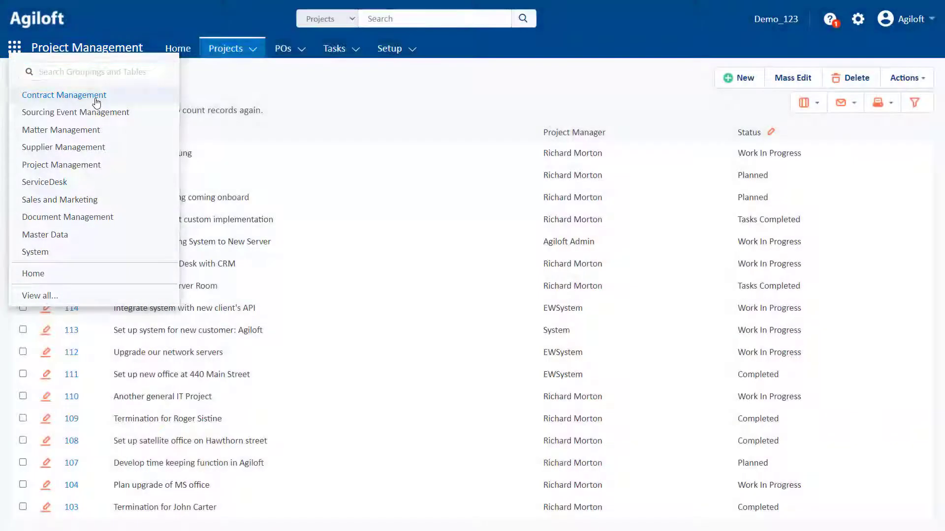
left_click(97, 103)
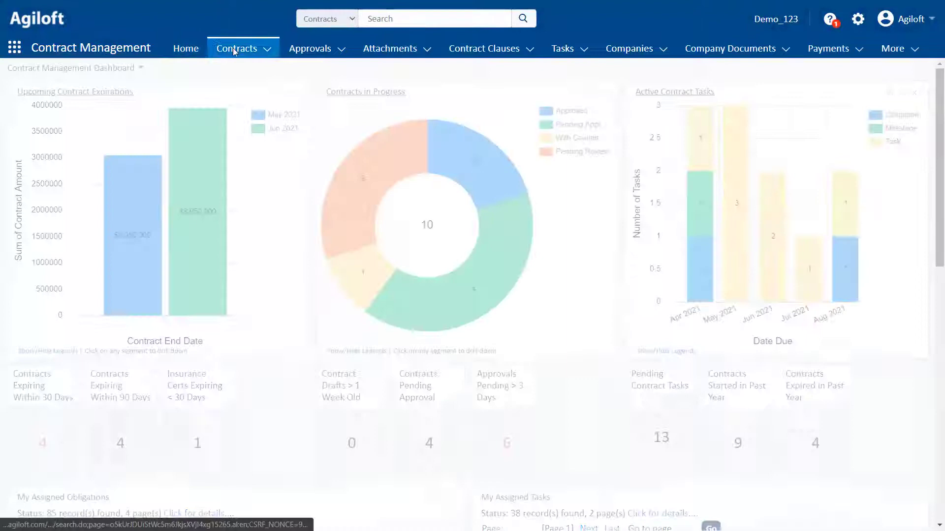
left_click(234, 49)
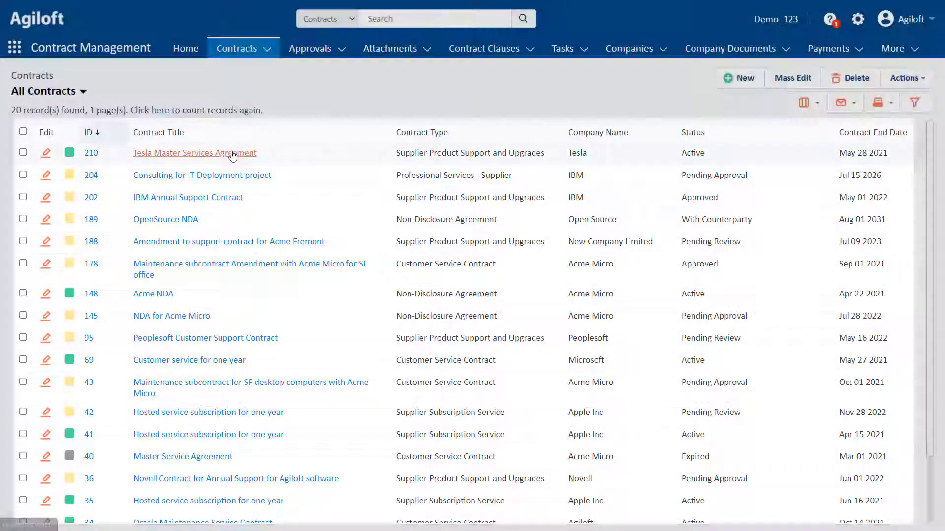
left_click(232, 152)
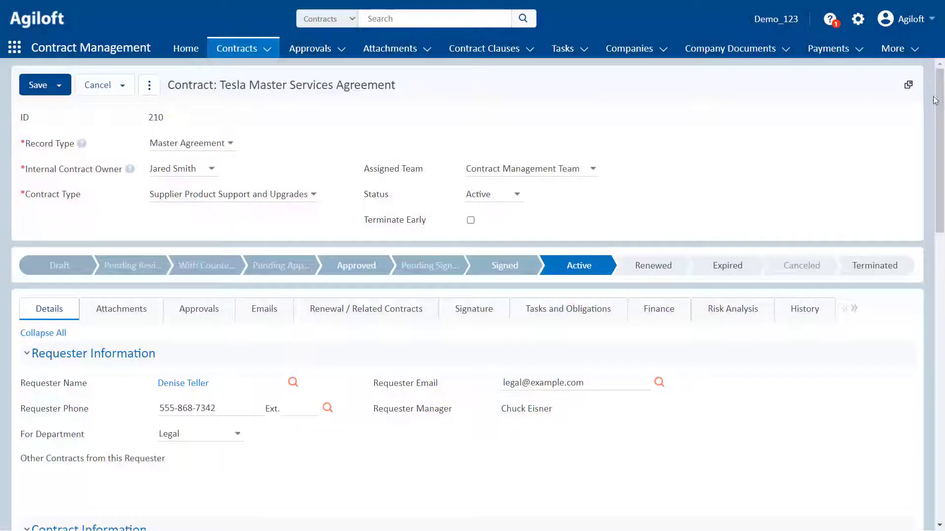
left_click_drag(935, 100, 911, 246)
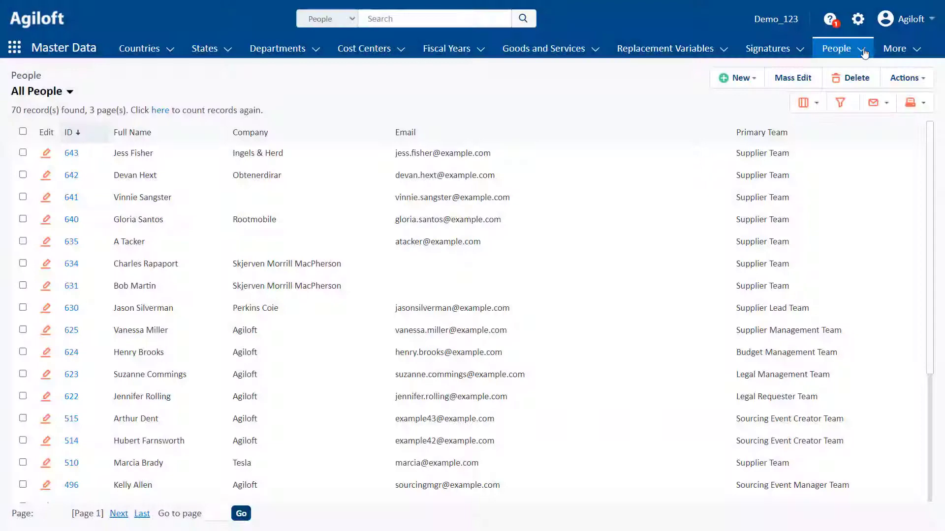
Step: Look over the People table options, then open a page of the Materials table
left_click(862, 49)
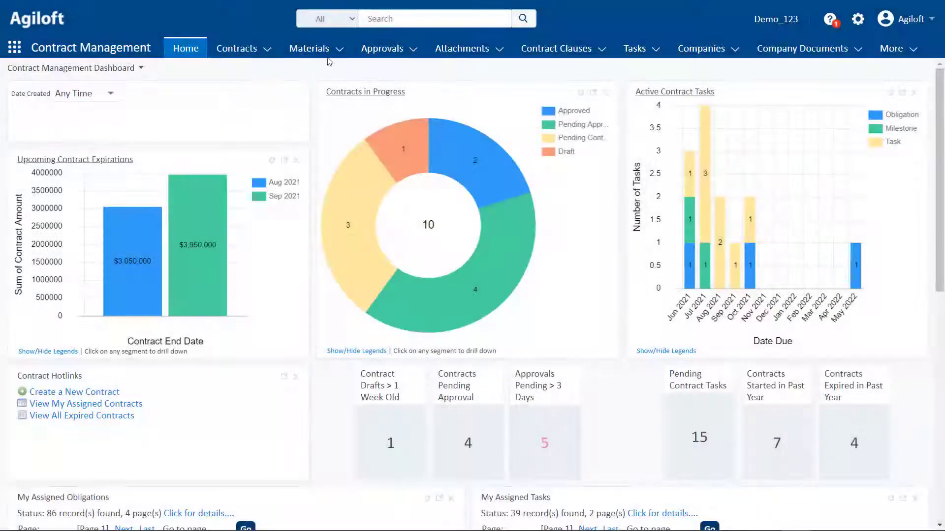
left_click(337, 56)
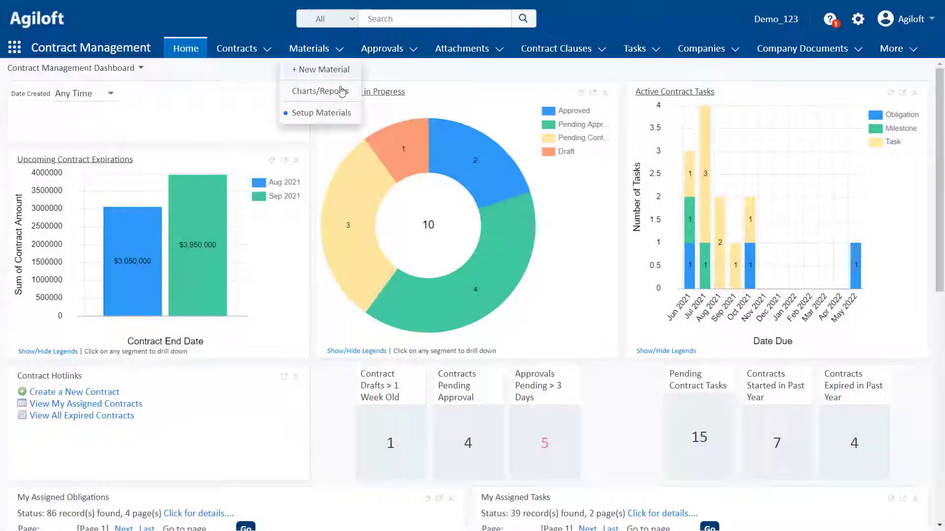
left_click(343, 116)
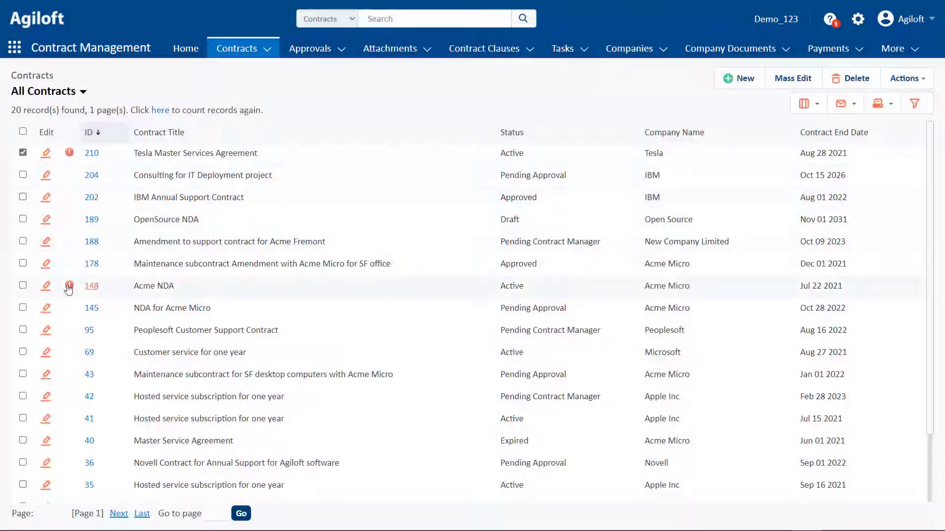
Step: Edit the Acme NDA contract and view its Approvals workflow options, including Legal Approval (One Step)
left_click(47, 287)
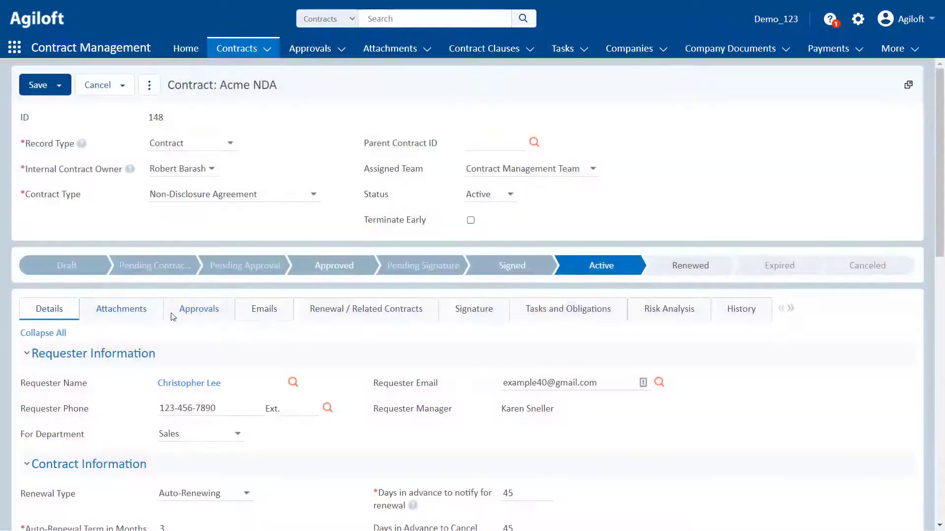
left_click(212, 318)
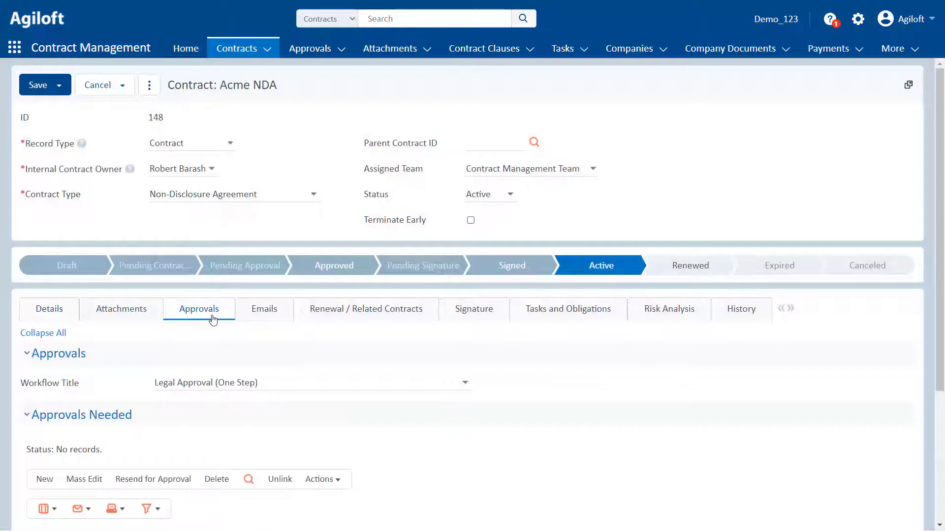
left_click(461, 389)
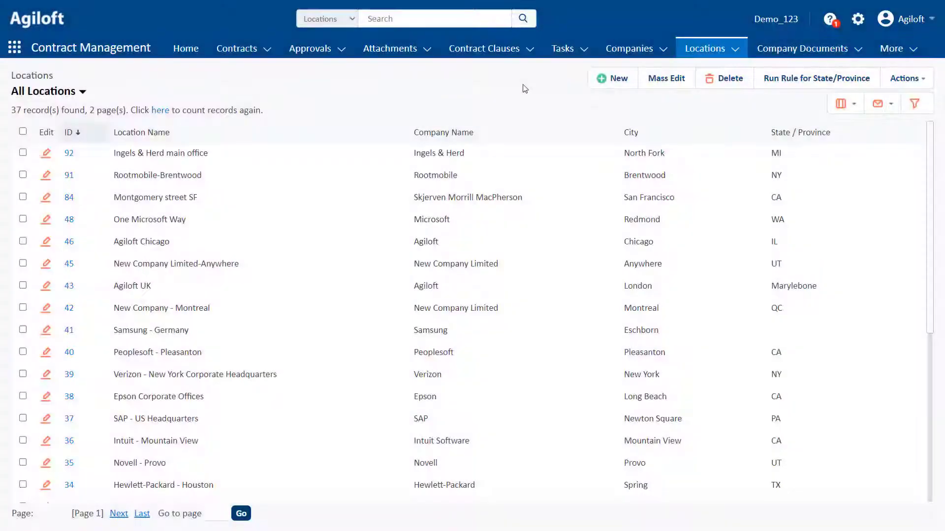
Step: Open the New Company Limited record from the Companies list
left_click(620, 54)
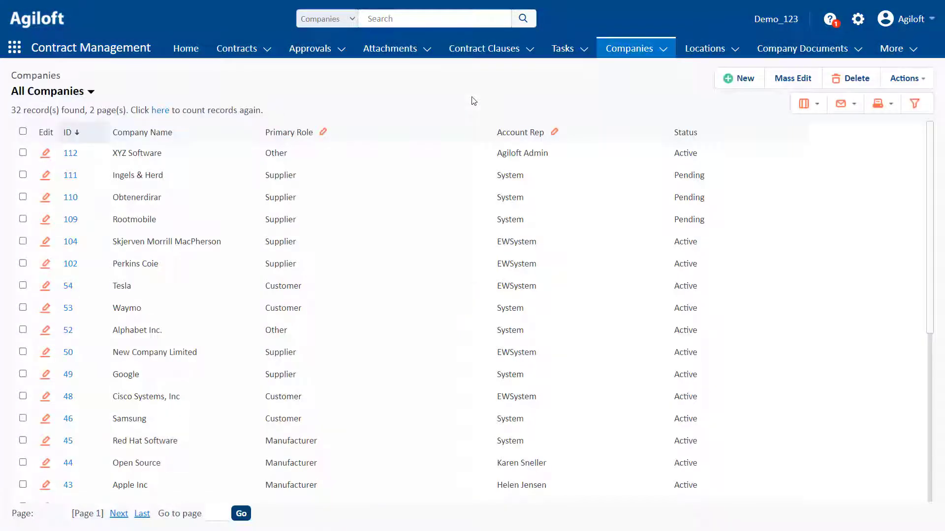
left_click(66, 356)
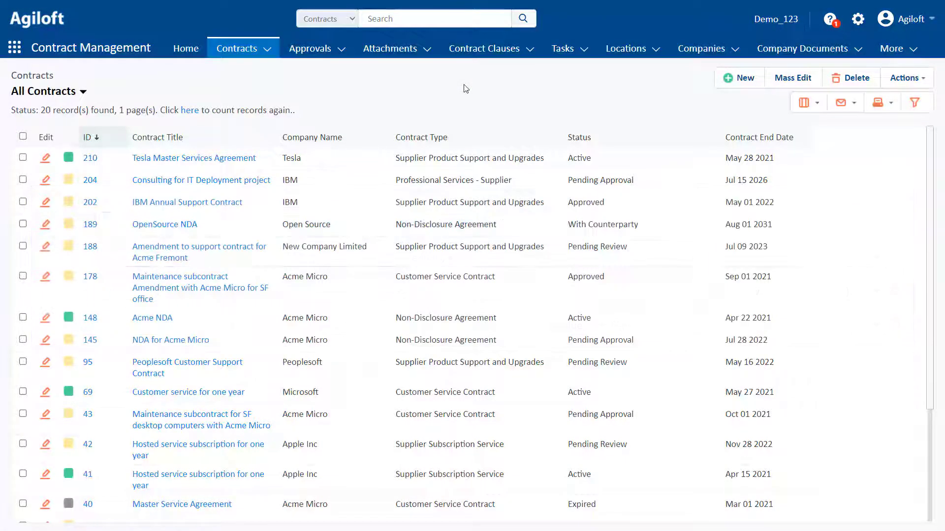
Step: Inspect the 60-day expiring Customer Support Contracts search's ID sorting without saving, then manage saved searches
left_click(76, 92)
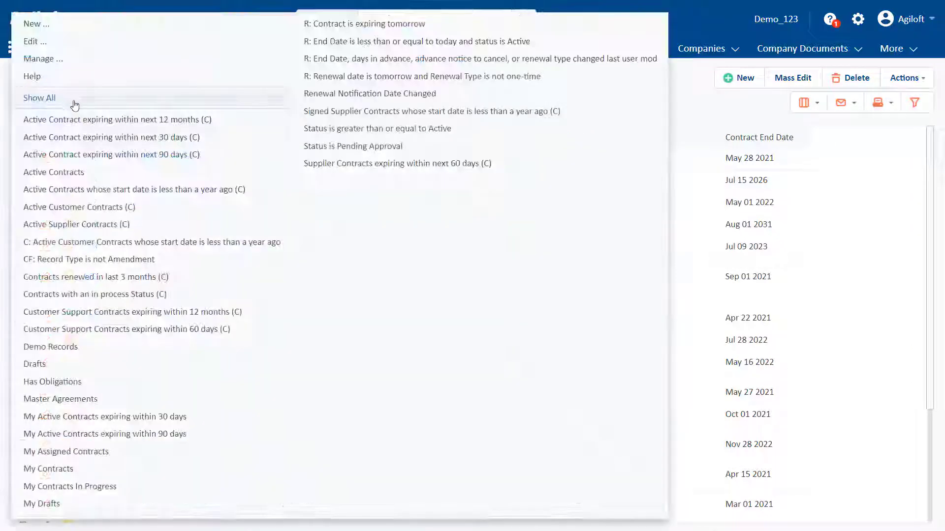
left_click(207, 329)
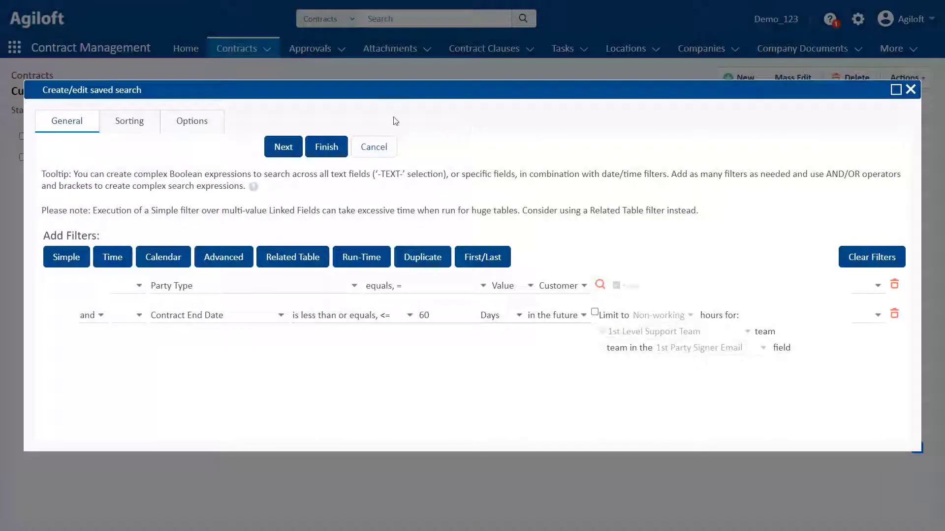
left_click(213, 121)
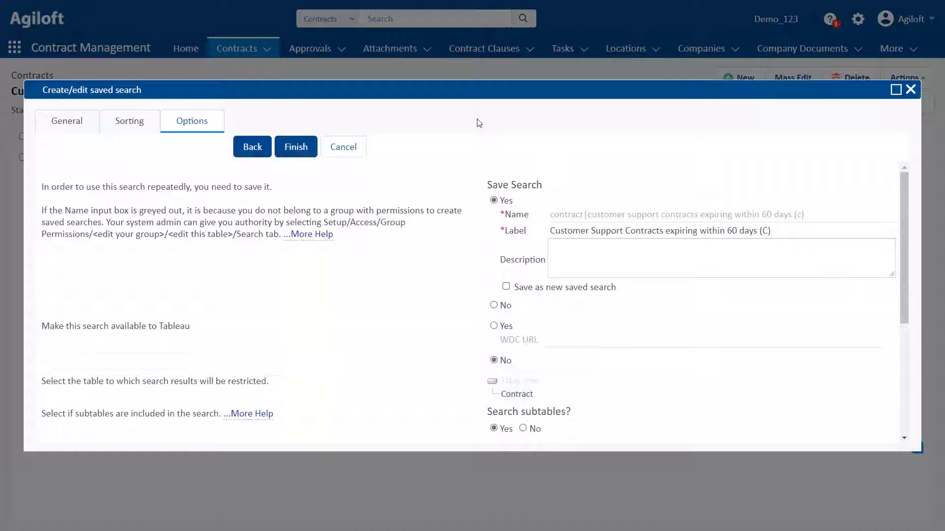
left_click(131, 123)
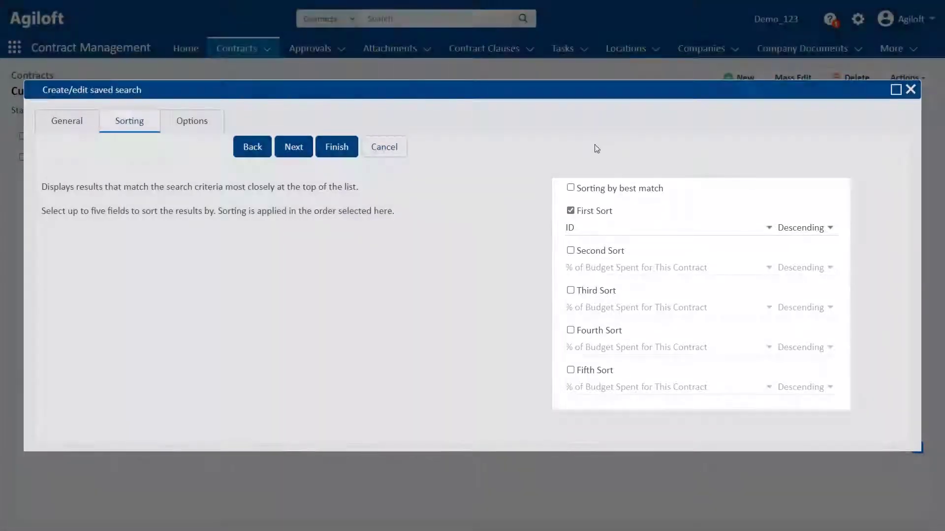
left_click(716, 231)
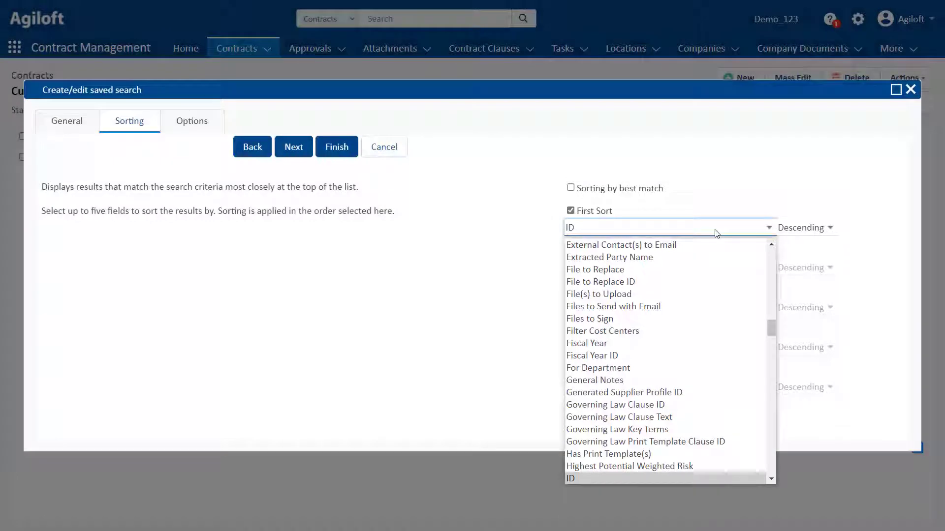
left_click(716, 233)
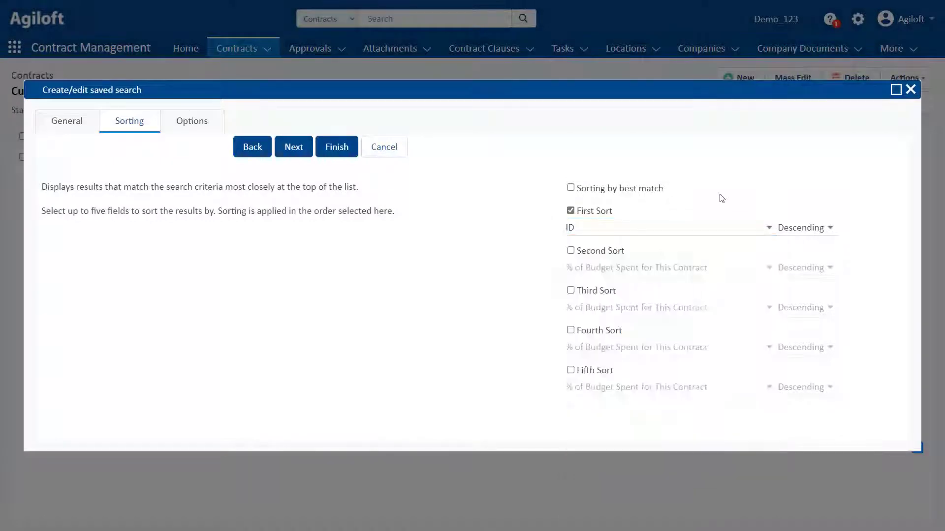
left_click(375, 152)
left_click(301, 97)
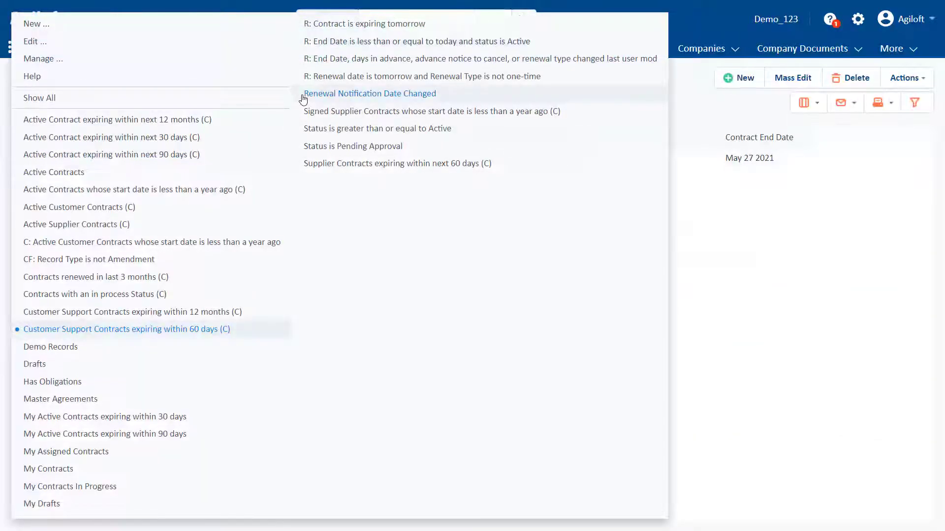
left_click(198, 172)
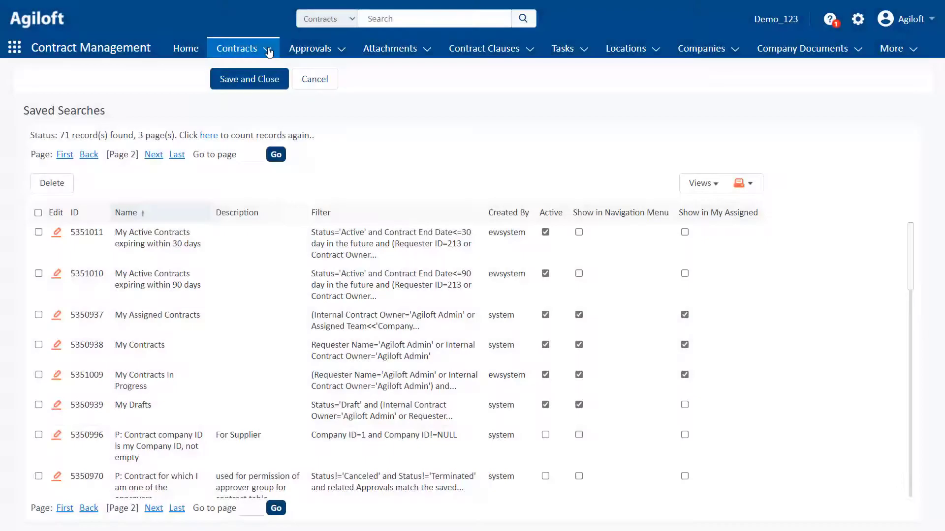
Step: Switch the All Contracts list to the Default View showing status colour boxes
left_click(269, 51)
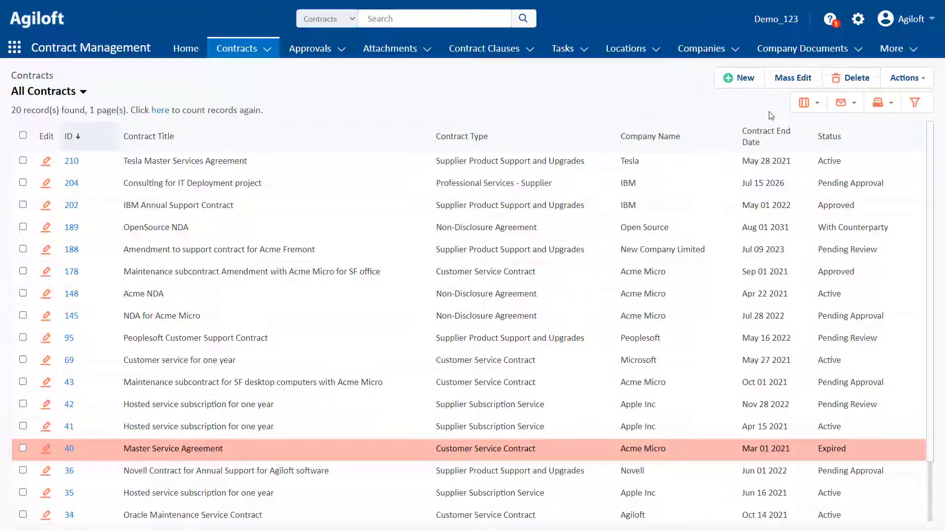
left_click(802, 104)
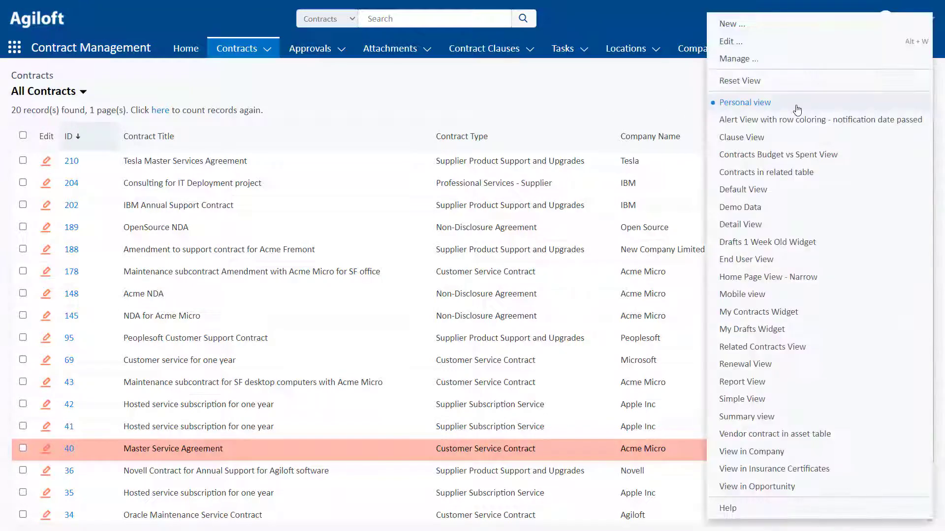
left_click(760, 190)
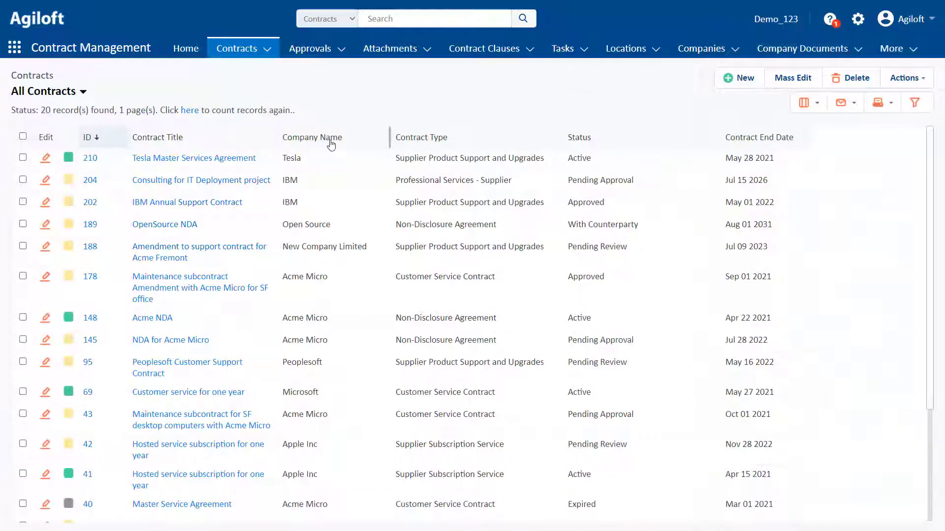
Step: Sort contracts by Company Name then Status, and move Contract End Date beside Contract Title
left_click(331, 138)
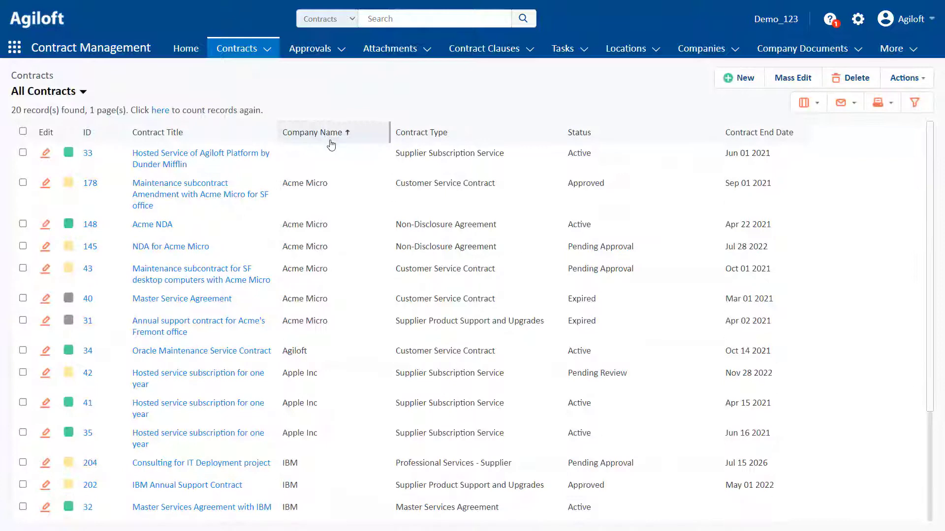
key("shift")
left_click(588, 140, "shift")
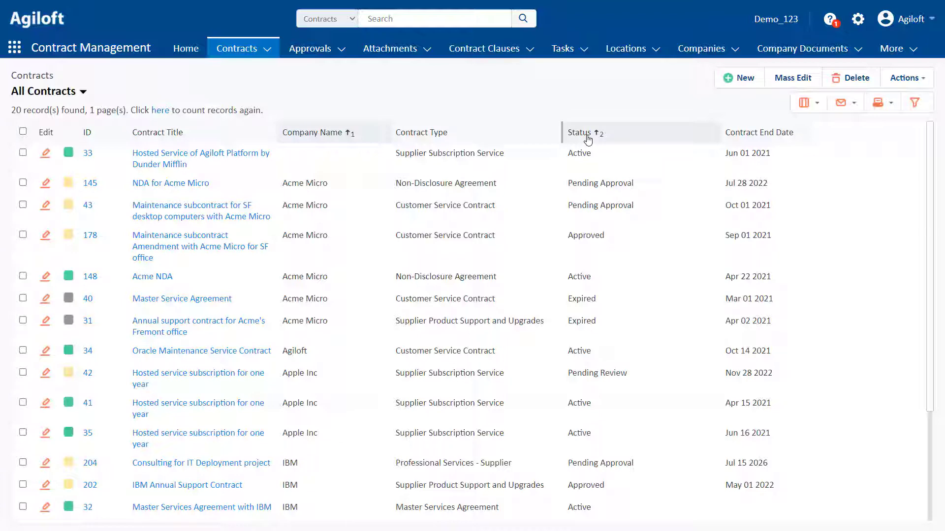
left_click_drag(745, 131, 397, 132)
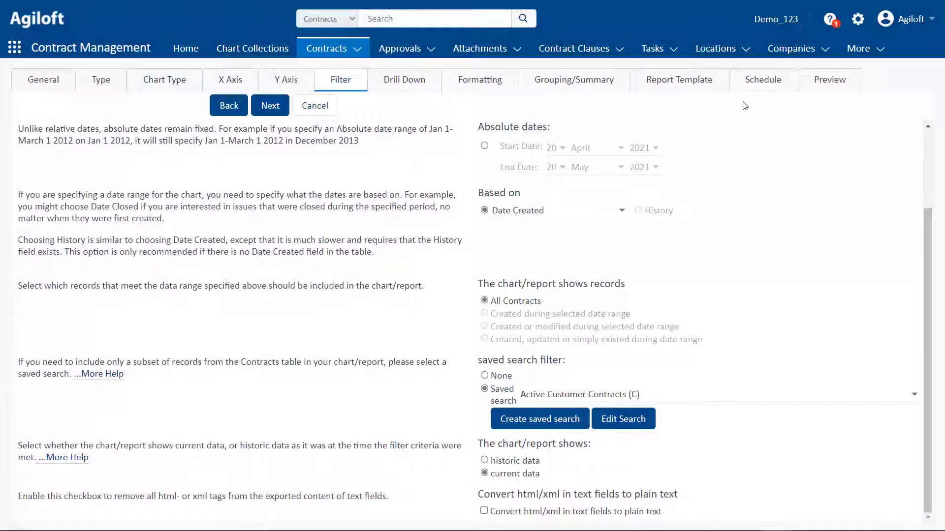
Step: Check the chart's Schedule settings, then go to the Chart Collections list
left_click(762, 84)
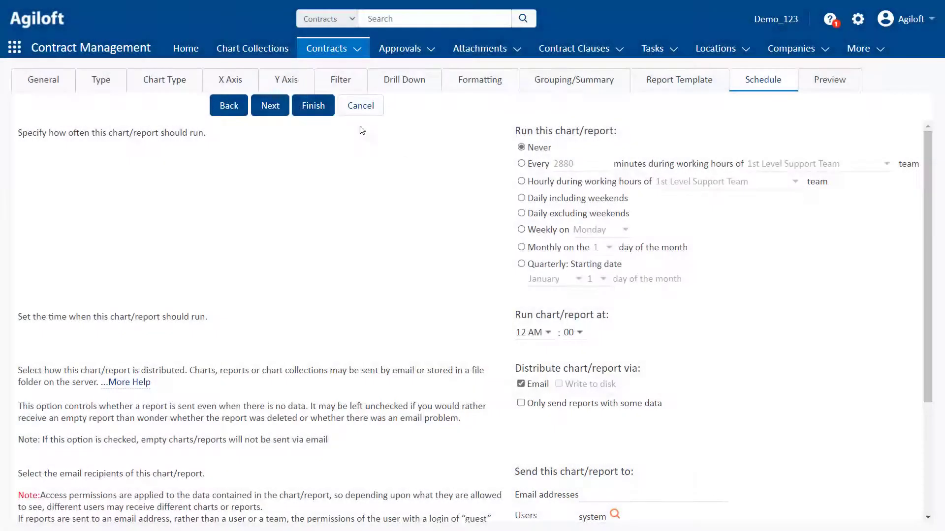
left_click(253, 50)
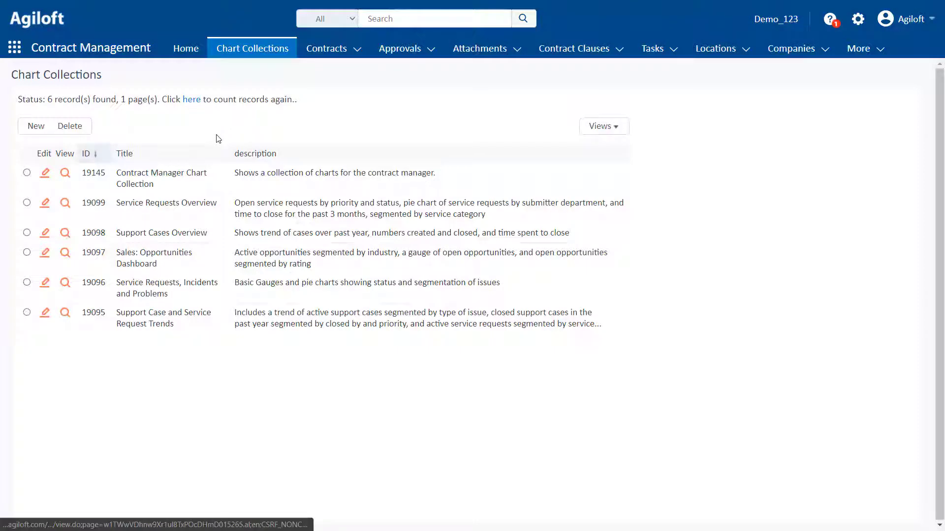
Step: Preview the Contract Manager Chart Collection and read the Contracts in Progress chart's report
left_click(65, 173)
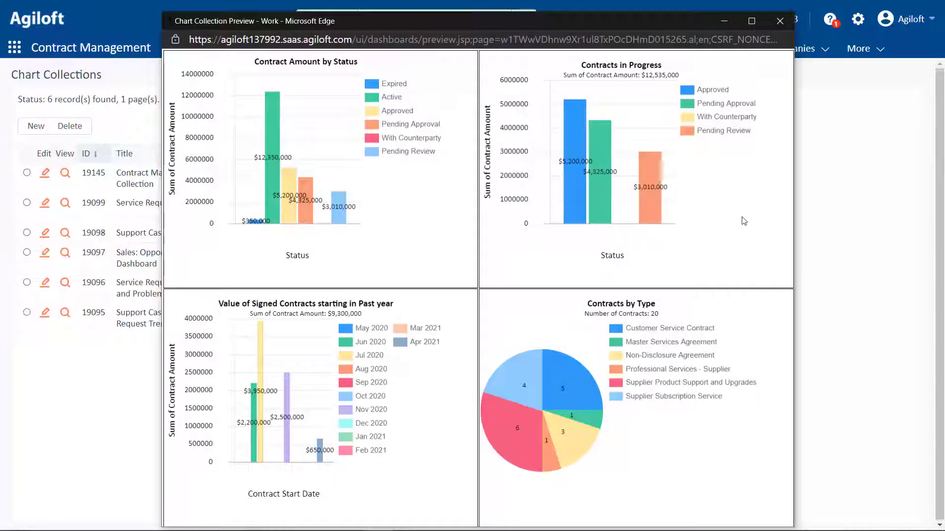
left_click(601, 65)
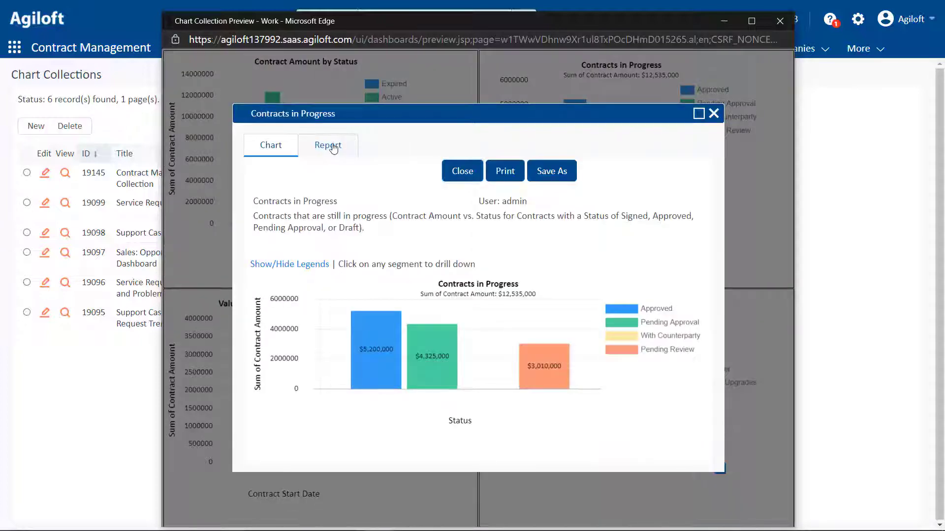
left_click(328, 145)
left_click_drag(709, 220, 710, 263)
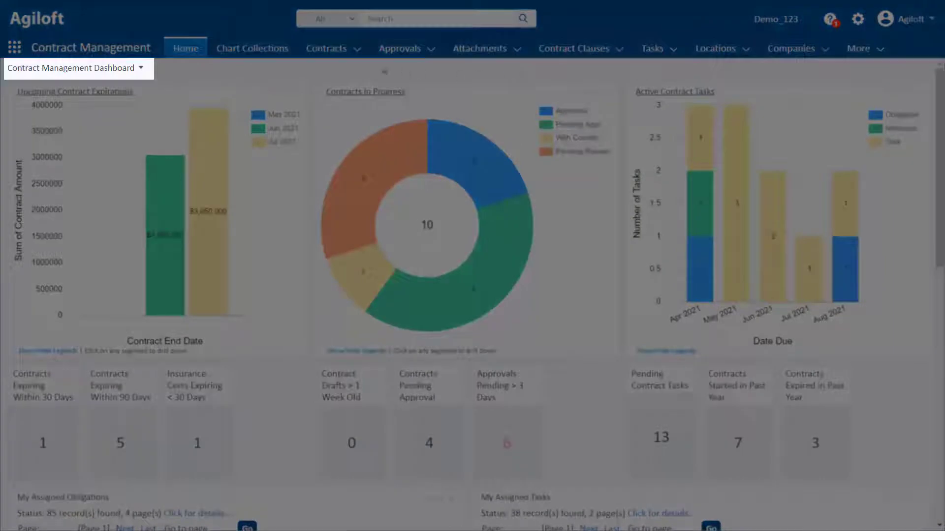
Step: Switch to the Change Approver Dashboard and browse the other available dashboards
left_click(142, 68)
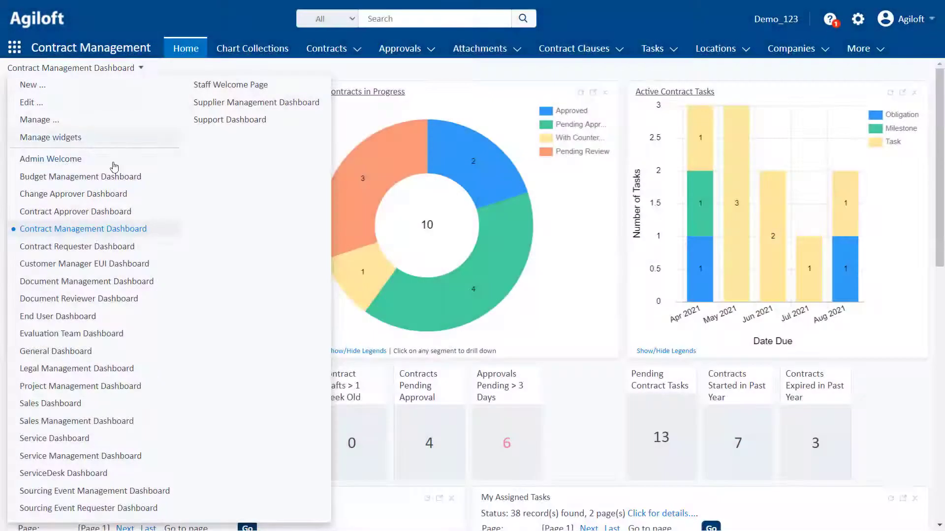
left_click(129, 195)
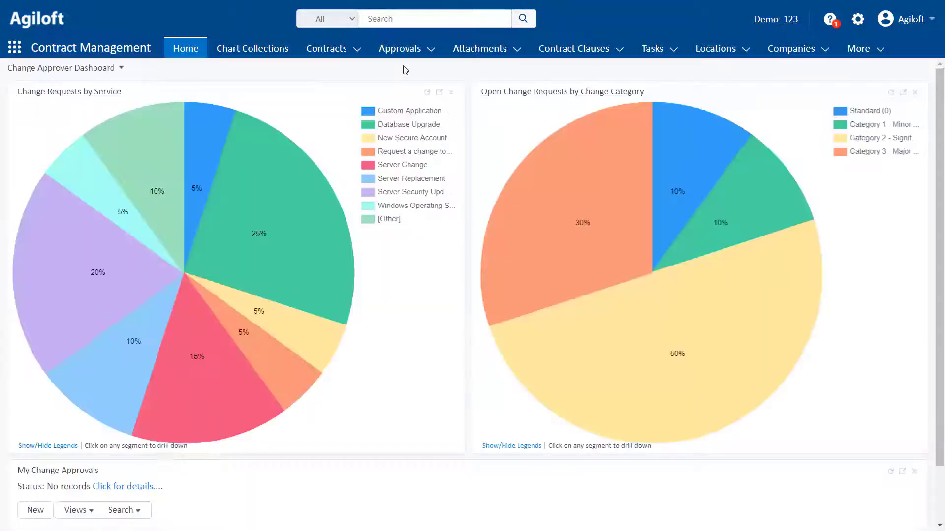
left_click(126, 72)
left_click(74, 121)
Step: Return to the Contract Management Dashboard and open the Contract table's setup wizard
left_click(188, 53)
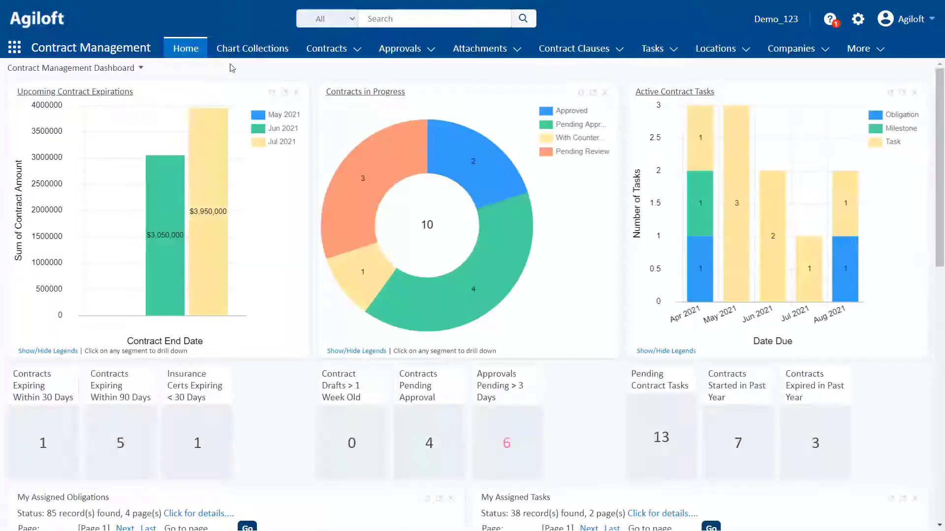
left_click(14, 48)
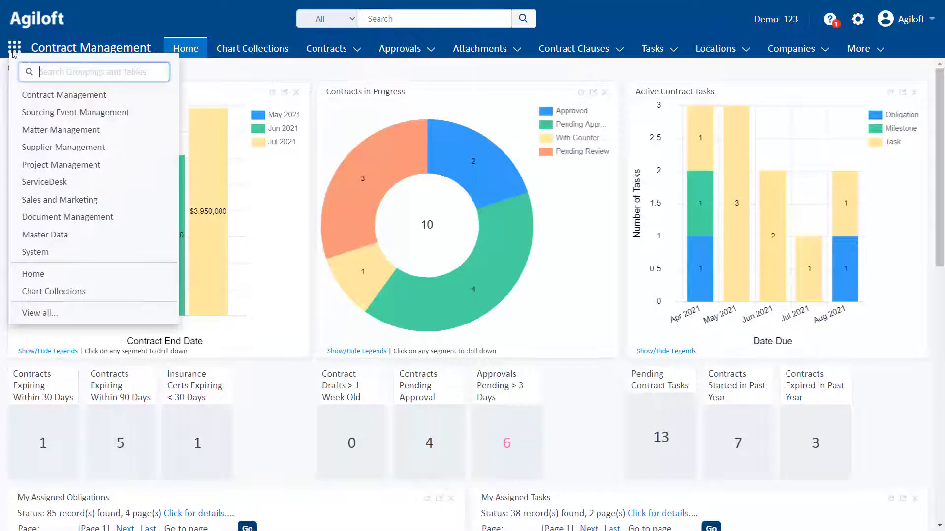
left_click(68, 168)
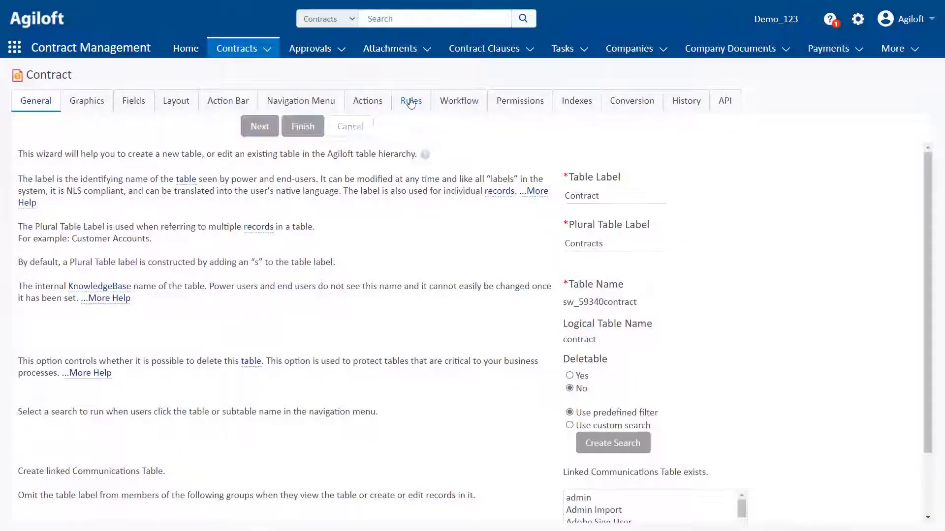
Step: Open contract rule 709459 and review its Rule Type and Action tabs
left_click(411, 101)
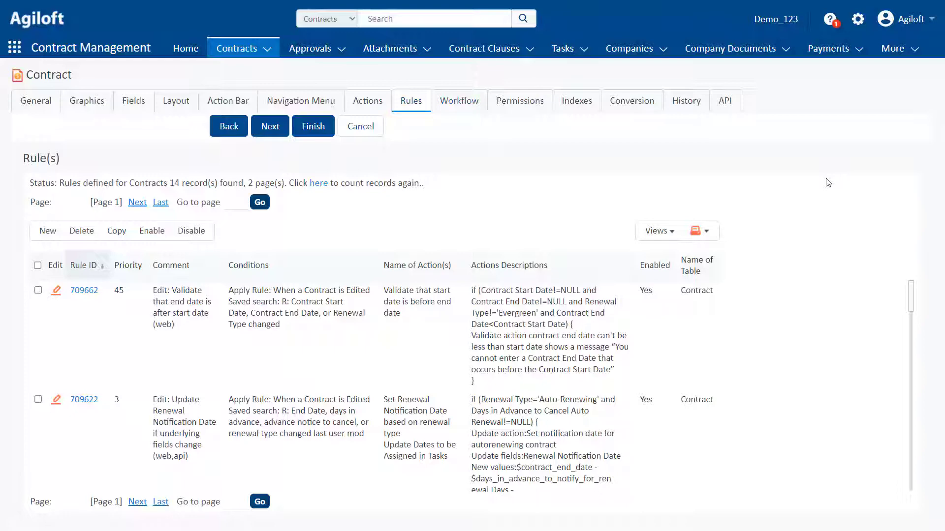
left_click_drag(911, 295, 905, 445)
left_click(83, 394)
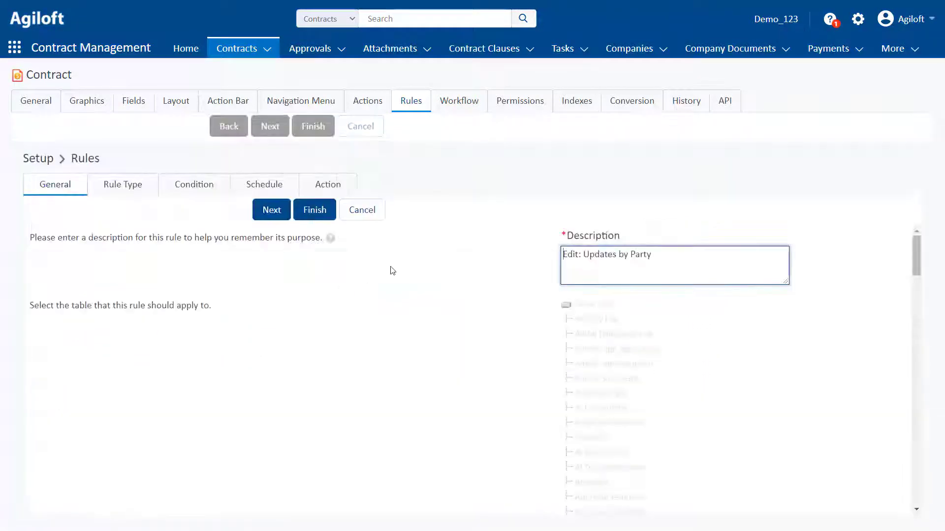
left_click(122, 192)
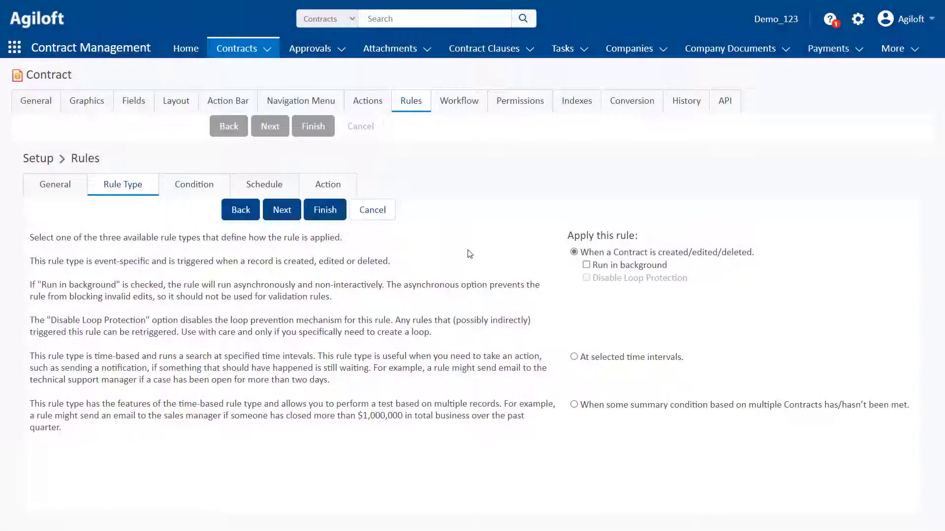
left_click(323, 188)
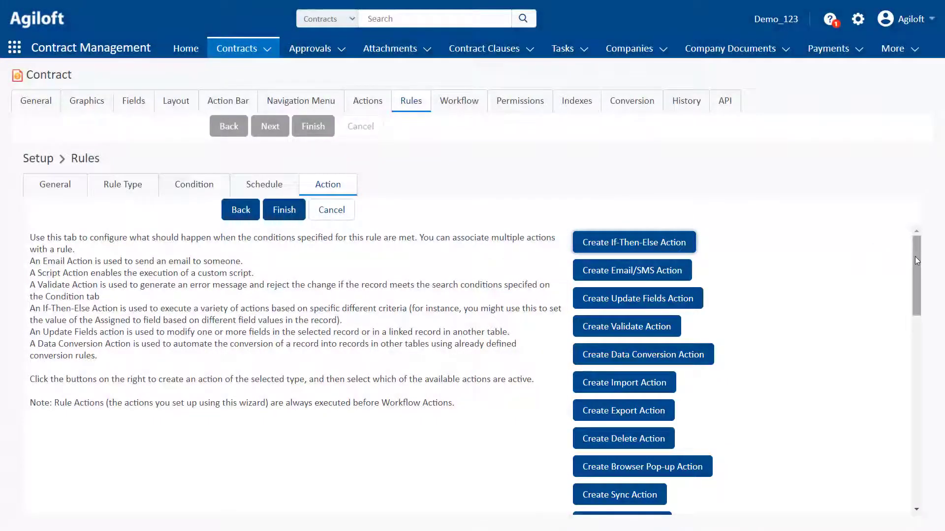
Step: Edit the Handle Inbound Files action and view its If-Then-Else details
left_click_drag(917, 261, 909, 418)
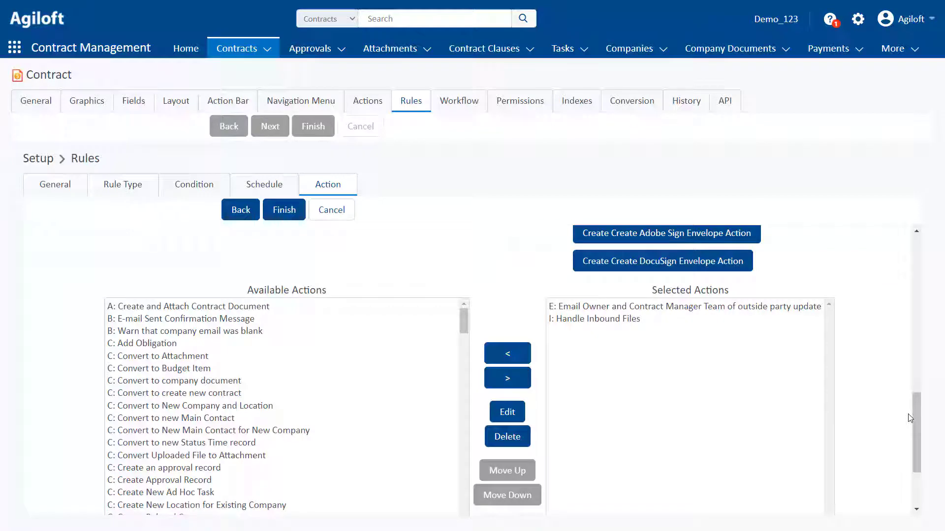
left_click(628, 320)
left_click(515, 376)
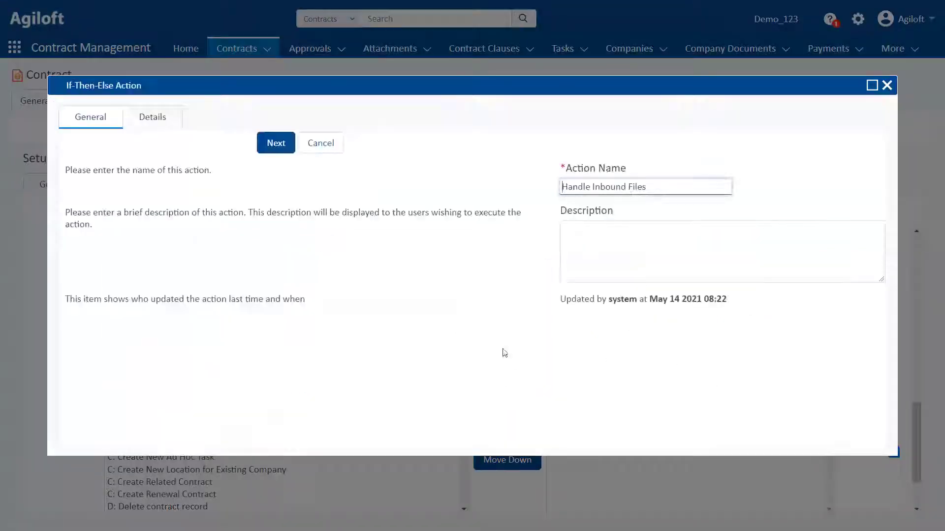
left_click(182, 126)
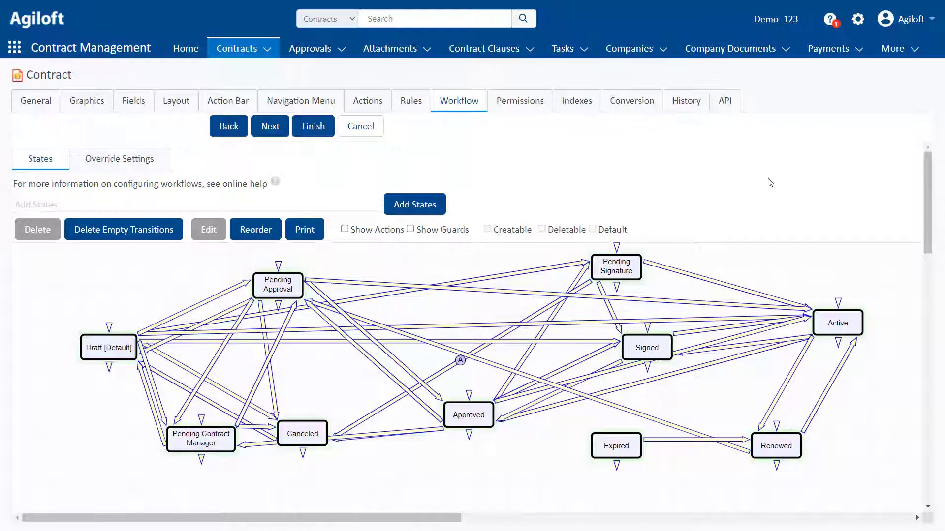
Step: Inspect state transitions and move Approved lower and Pending Approval higher in the diagram
left_click(106, 347)
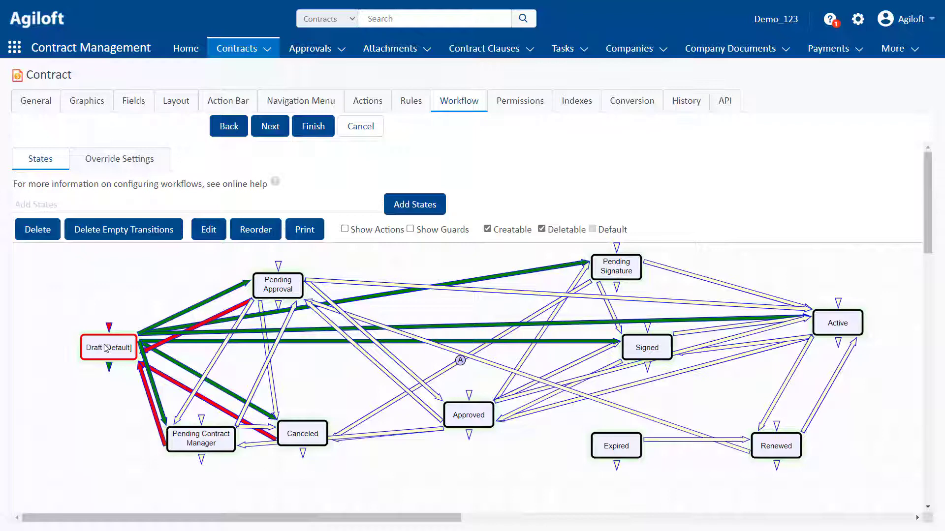
left_click(601, 446)
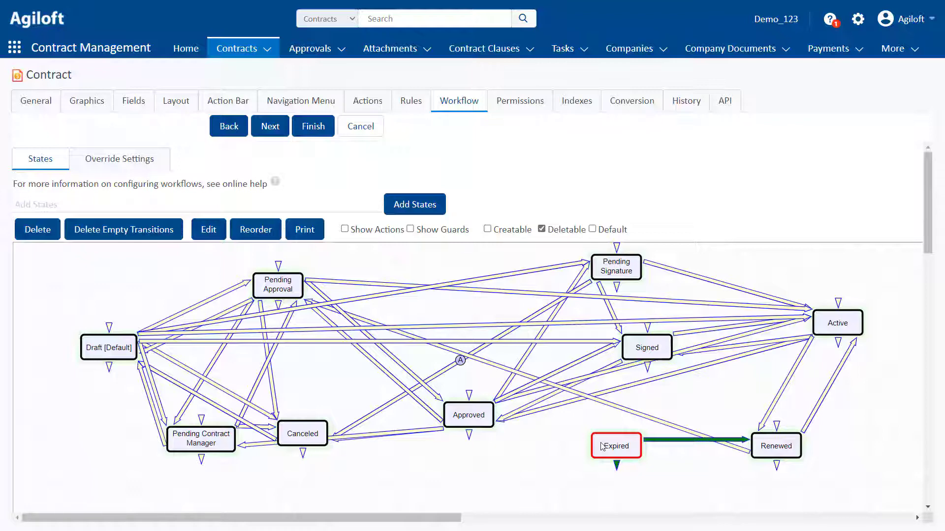
left_click_drag(472, 415, 509, 446)
left_click_drag(289, 291, 393, 273)
left_click(303, 433)
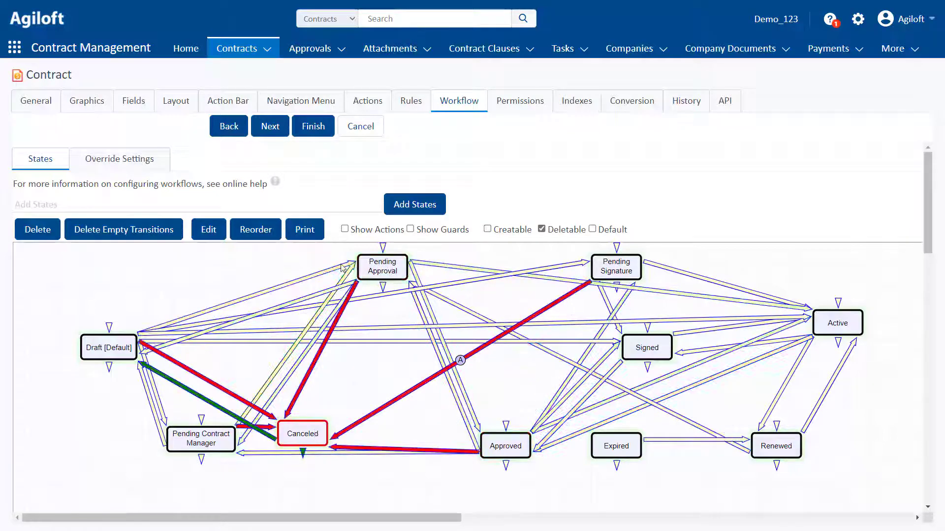
left_click(346, 232)
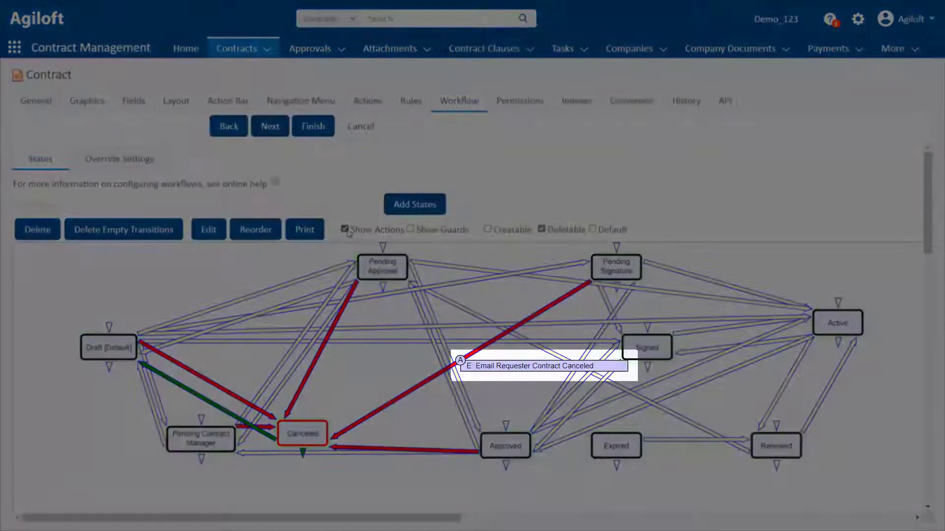
left_click(344, 229)
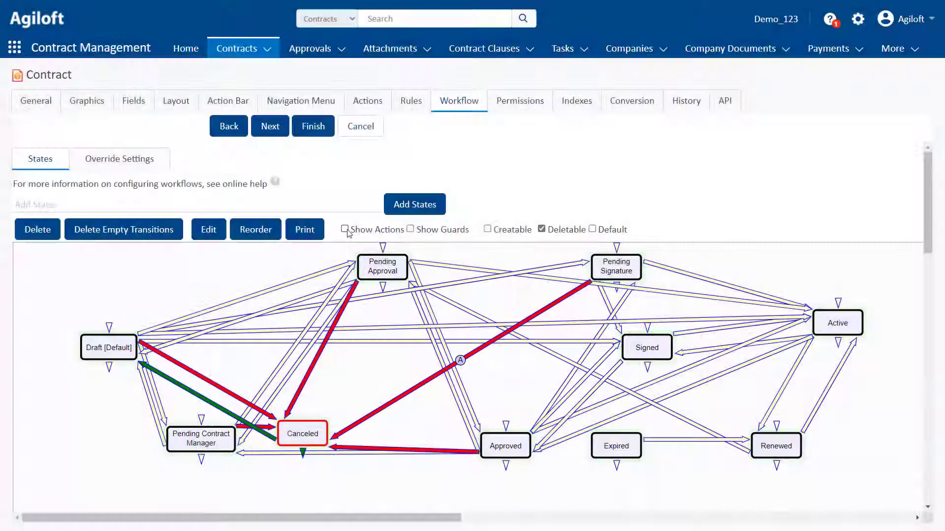
Step: Add a Rejected state above Active with a transition from Pending Signature
left_click(176, 205)
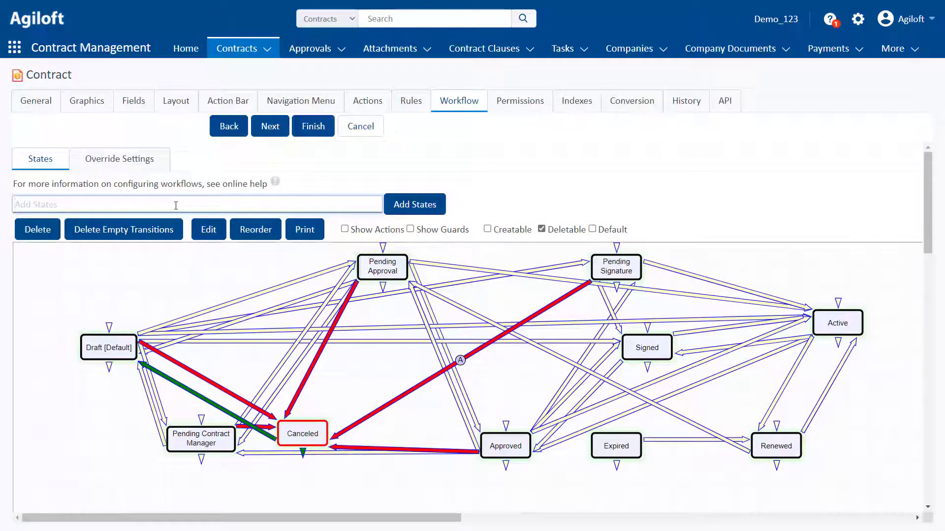
type("Rejected")
key("Return")
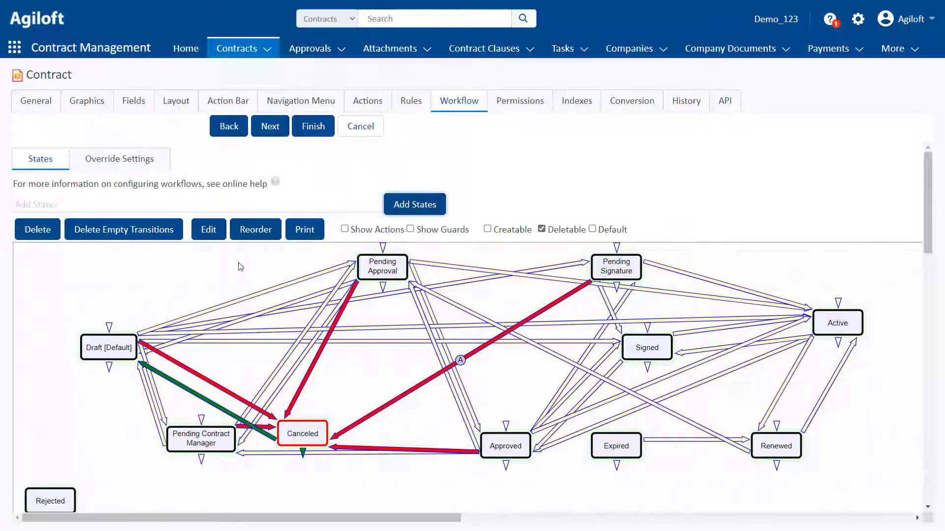
left_click_drag(37, 500, 797, 272)
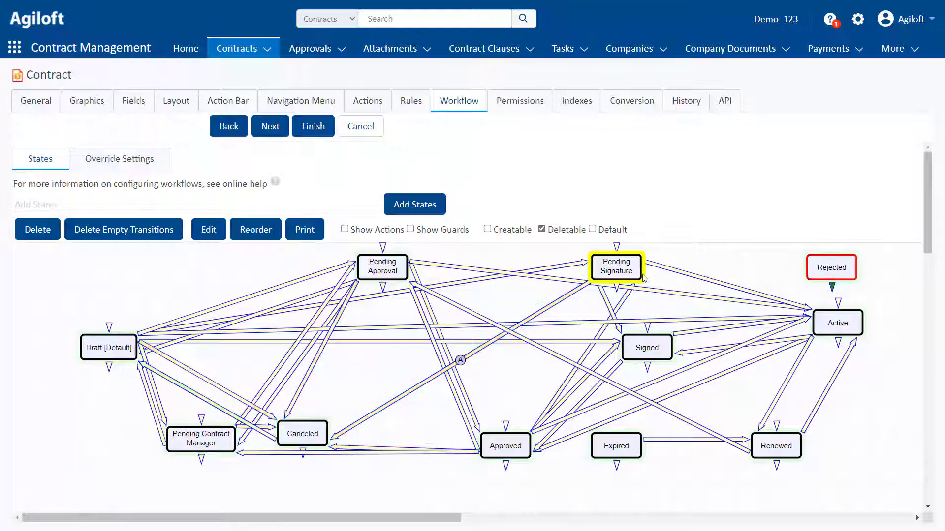
left_click_drag(650, 274, 808, 276)
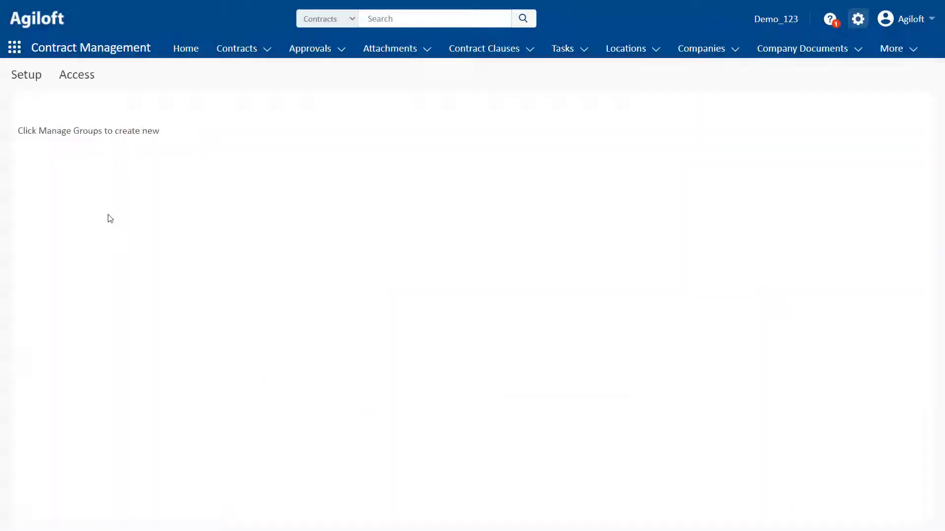
Step: Open Manage Groups sorted by Group Name and edit the Contract Owner group
left_click(571, 135)
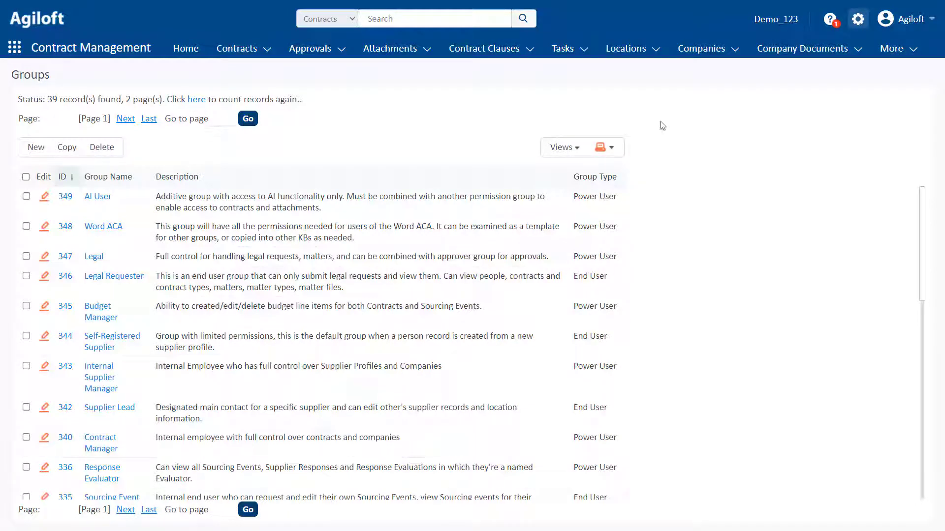
left_click(106, 177)
scroll(118, 283, "down", 1)
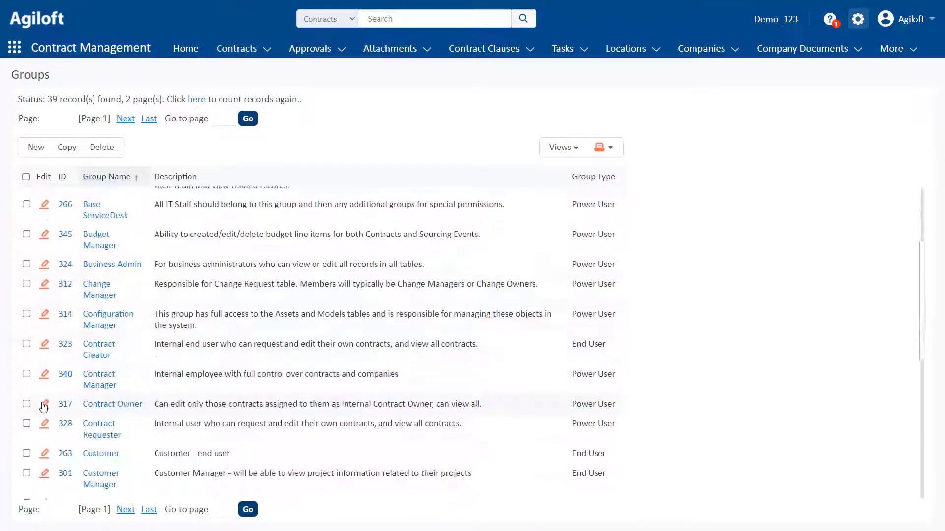
left_click(43, 401)
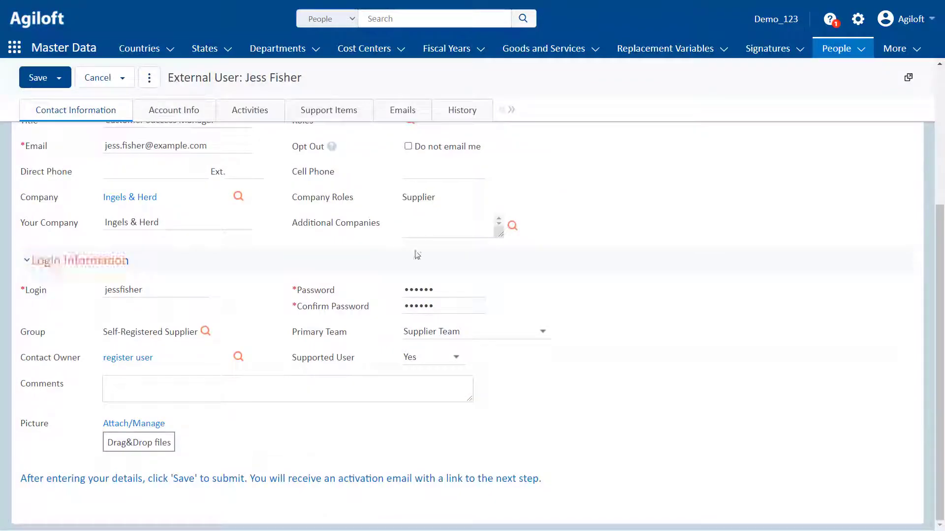
Step: Add Supplier Lead to the external user's groups and confirm
left_click(205, 331)
scroll(476, 322, "down", 3)
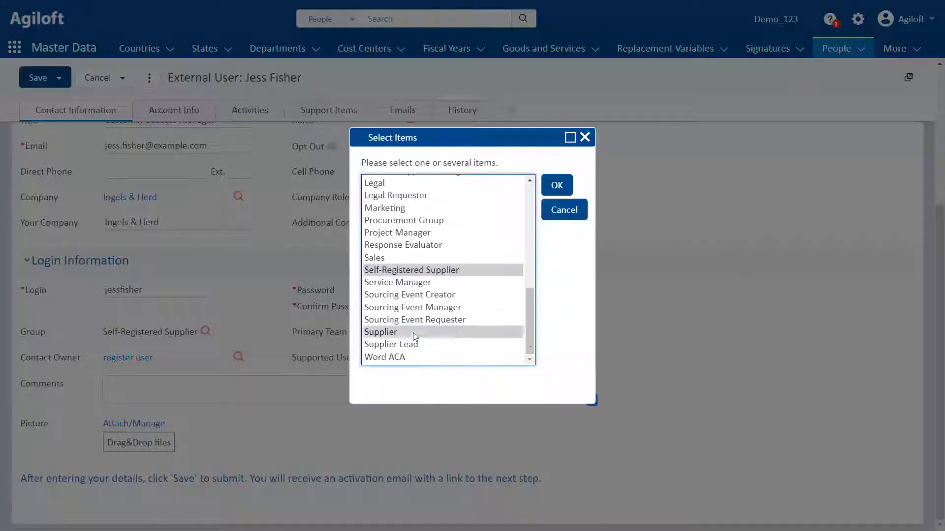
left_click(413, 344, "ctrl")
left_click(557, 186)
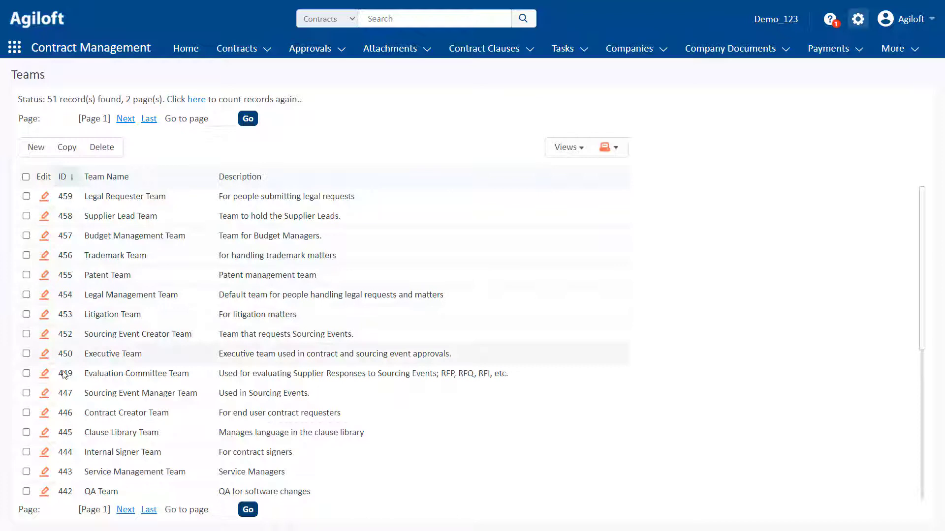
Step: Open the Contract Creator Team and review its Languages and Working Hours tabs
left_click(44, 413)
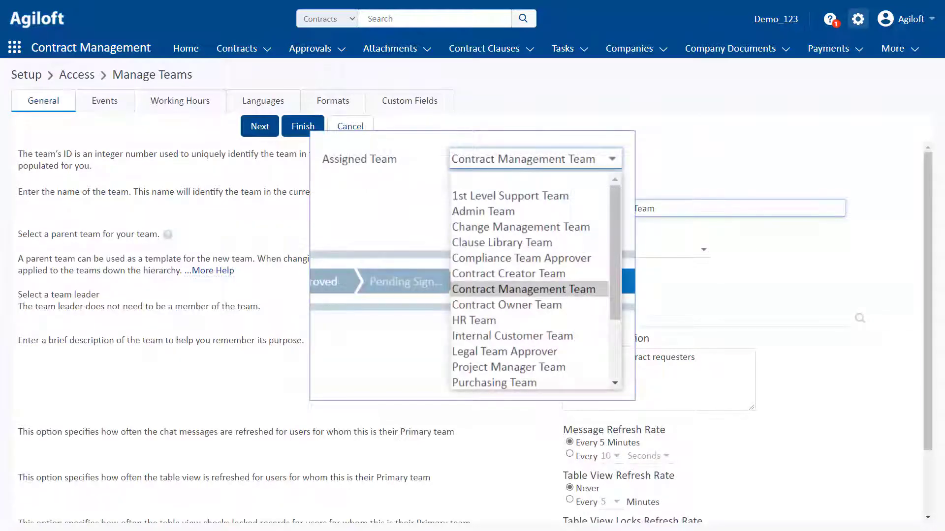
left_click(262, 101)
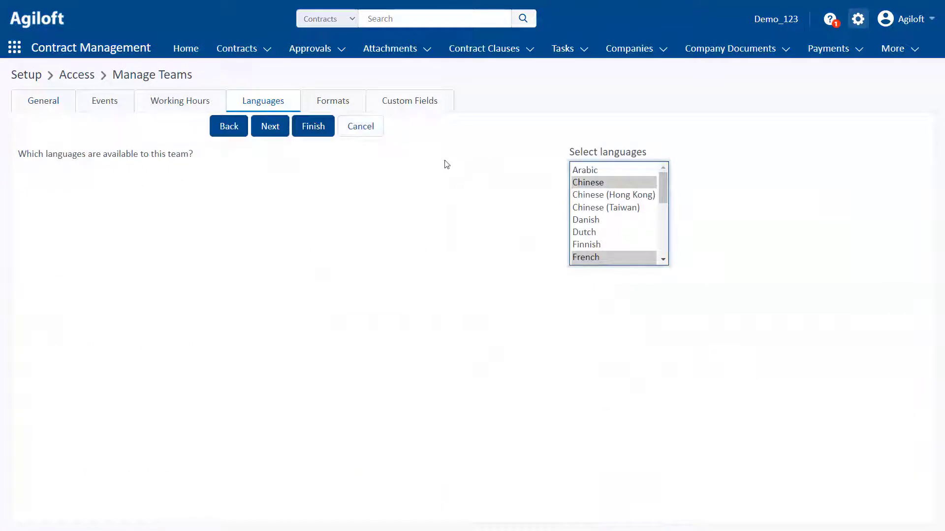
left_click(189, 106)
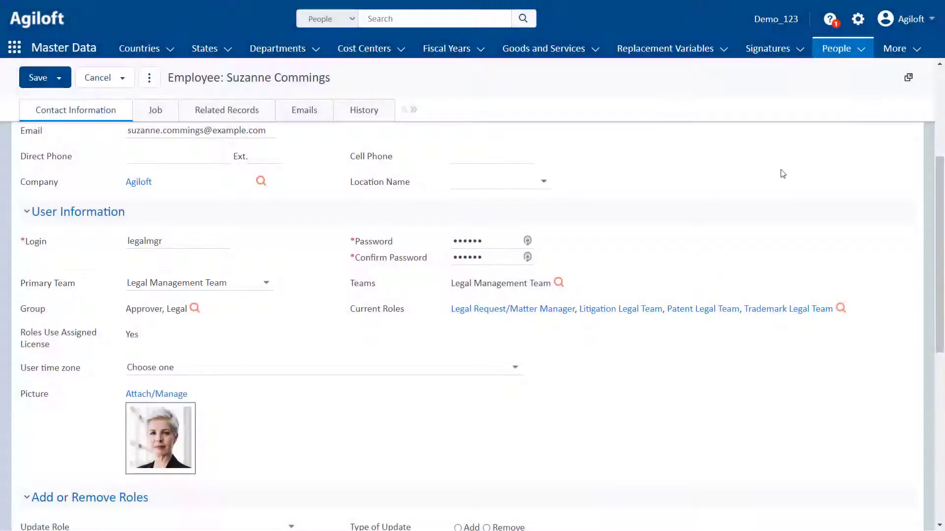
Step: Select Litigation, Trademark and Patent Team in the employee's Teams list and confirm
left_click(560, 283)
scroll(465, 261, "down", 5)
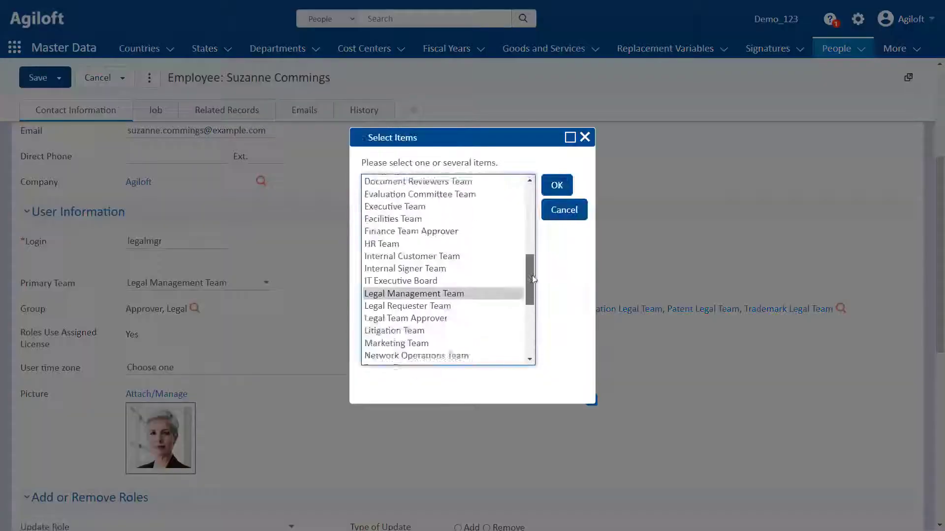
left_click(440, 233, "ctrl")
scroll(527, 305, "down", 4)
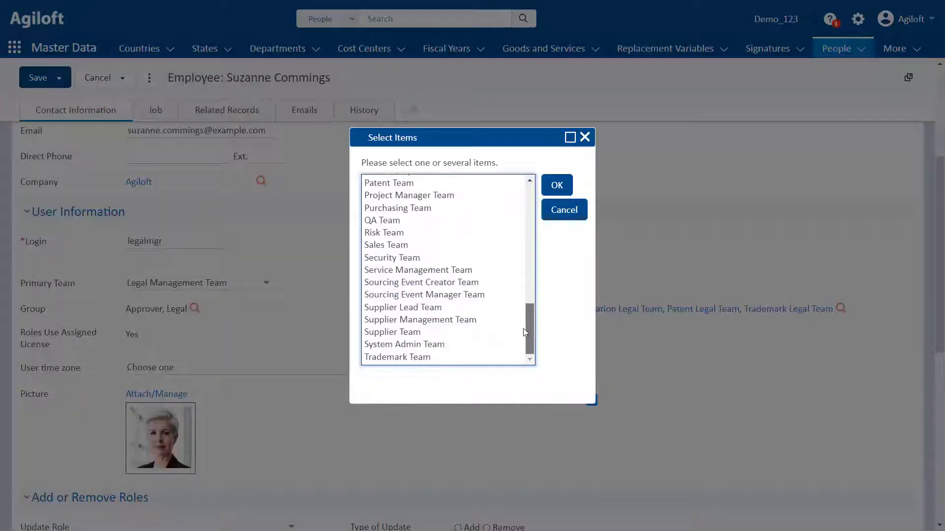
left_click(458, 358, "ctrl")
left_click(418, 183, "ctrl")
left_click(558, 186)
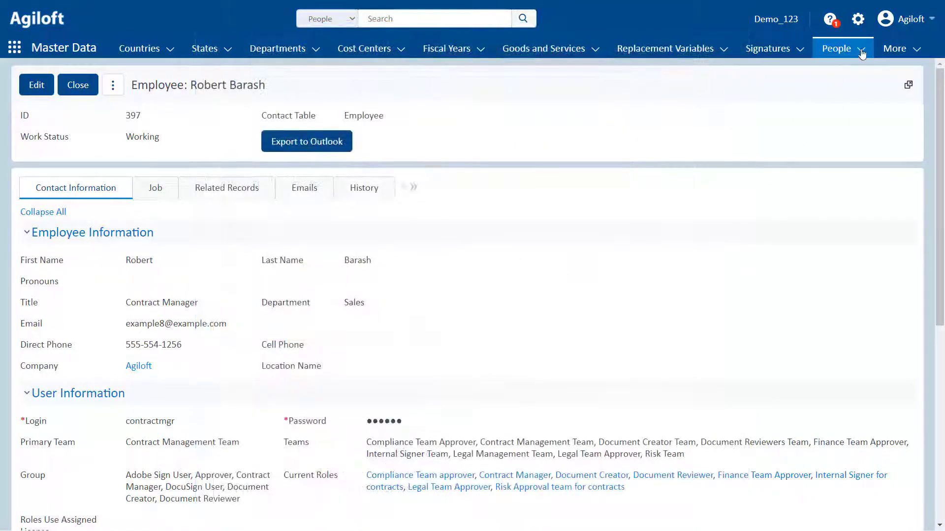
Step: View the People table's contacts phone list by company report
left_click(861, 51)
left_click(851, 165)
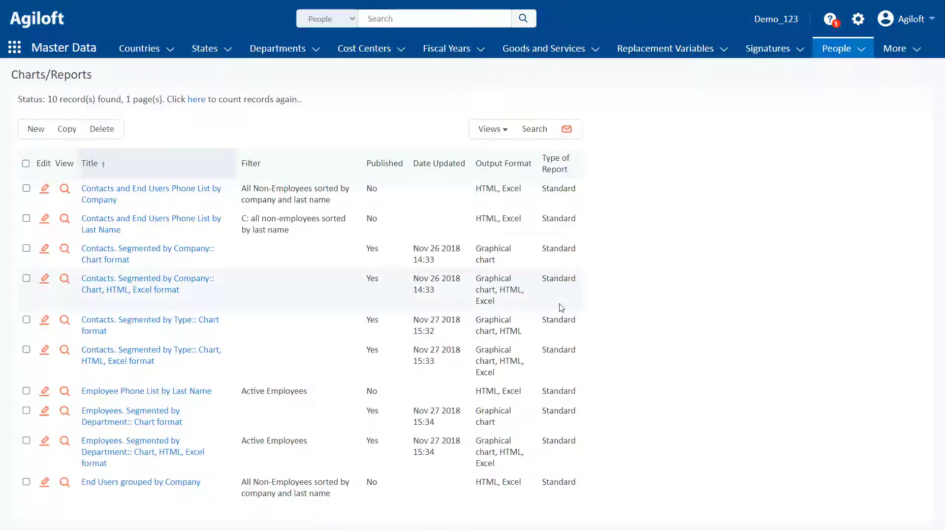
left_click(65, 188)
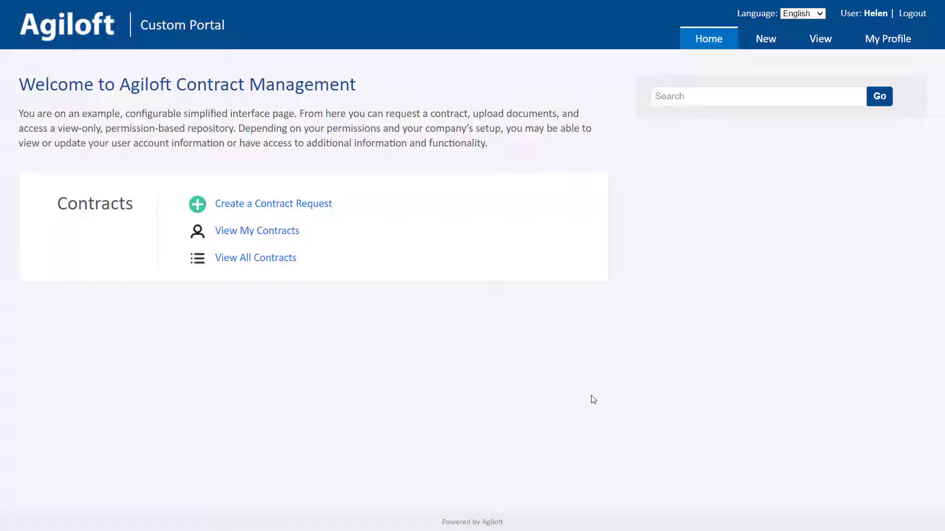
left_click(237, 231)
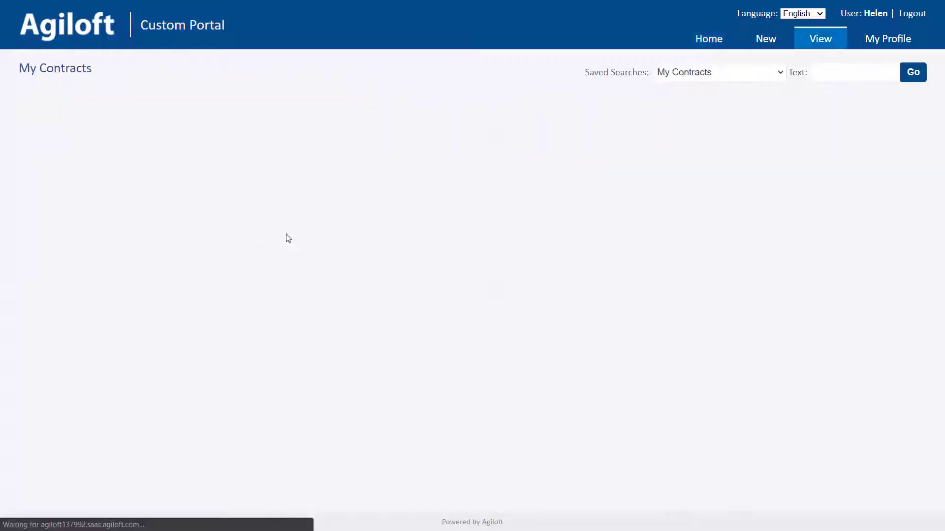
left_click(780, 73)
left_click(744, 89)
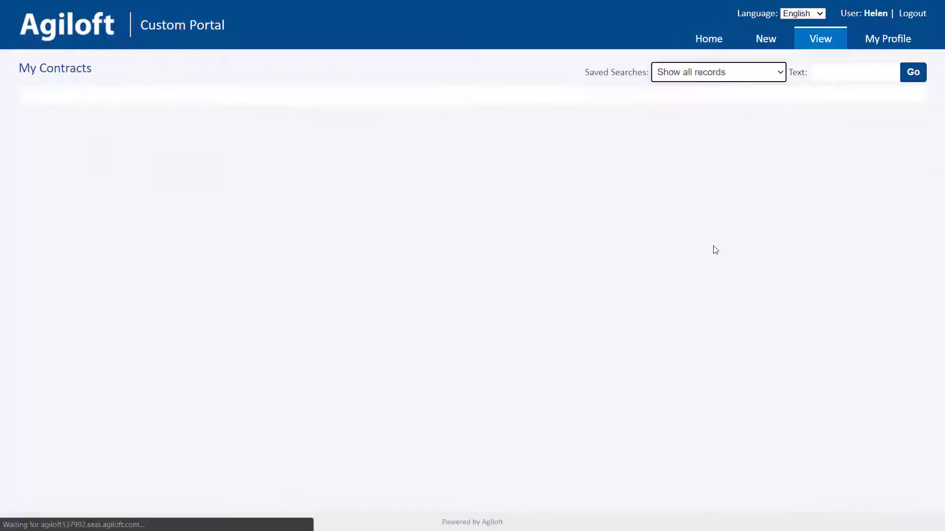
left_click(109, 327)
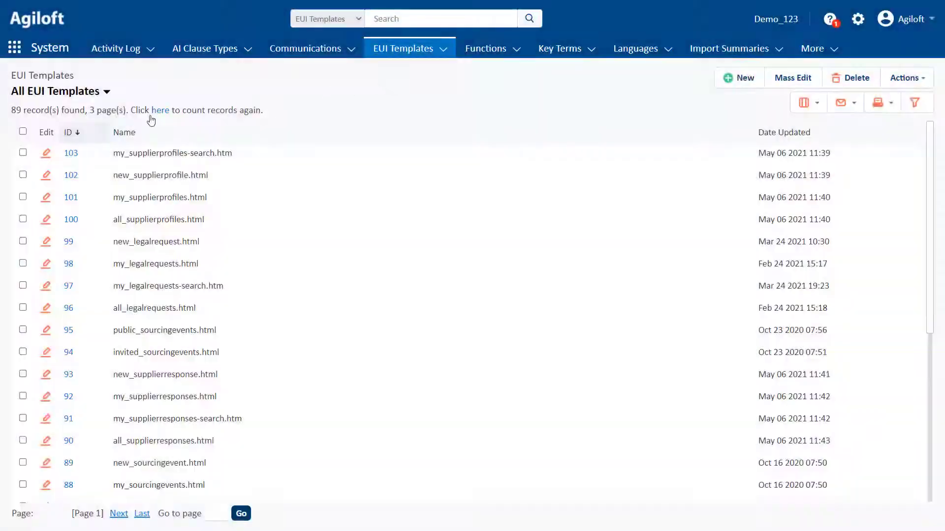
Step: Review the my_supplierprofiles-search.htm template and Agiloft Blue scheme's Toolbar, Other, Body, Tables, Forms settings
left_click(46, 154)
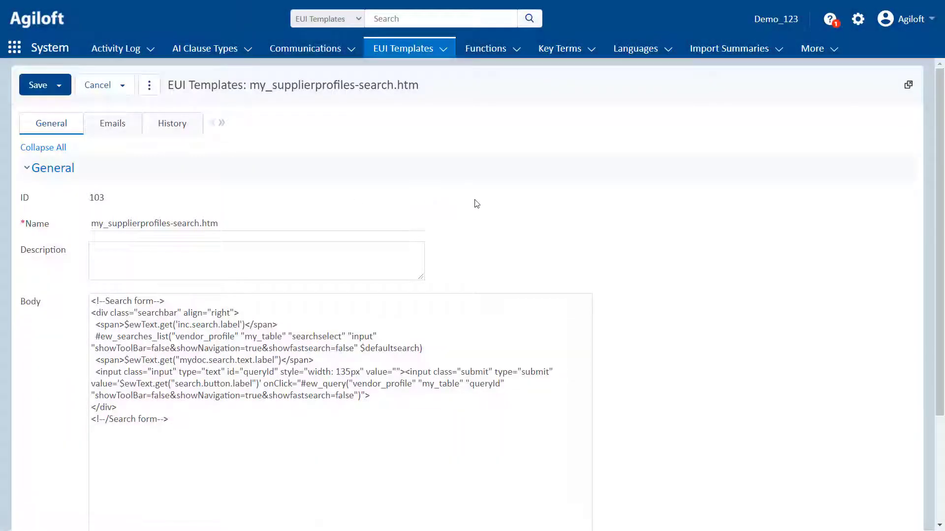
left_click(414, 407)
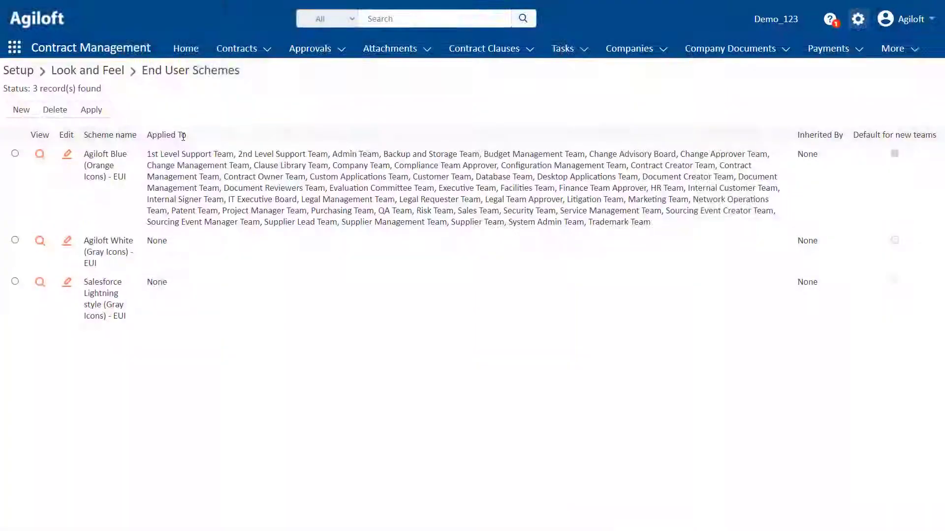
left_click(63, 159)
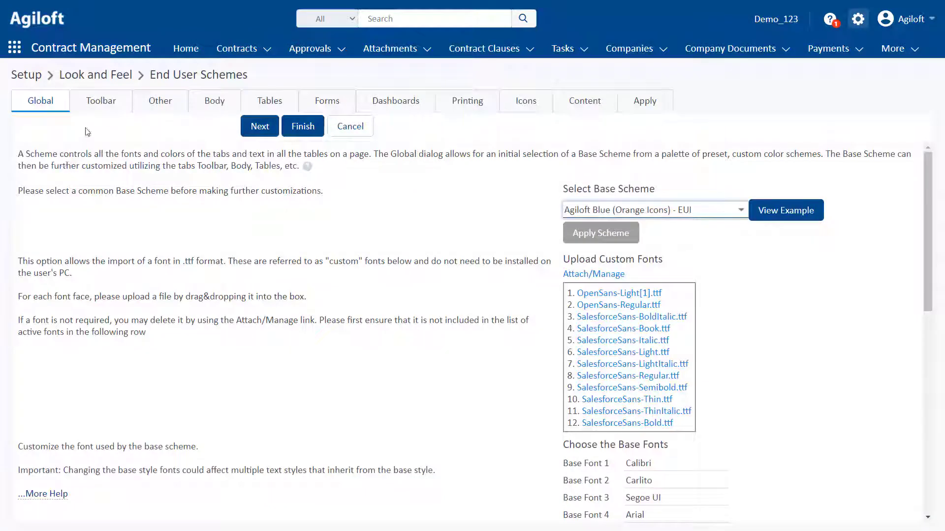
left_click(101, 102)
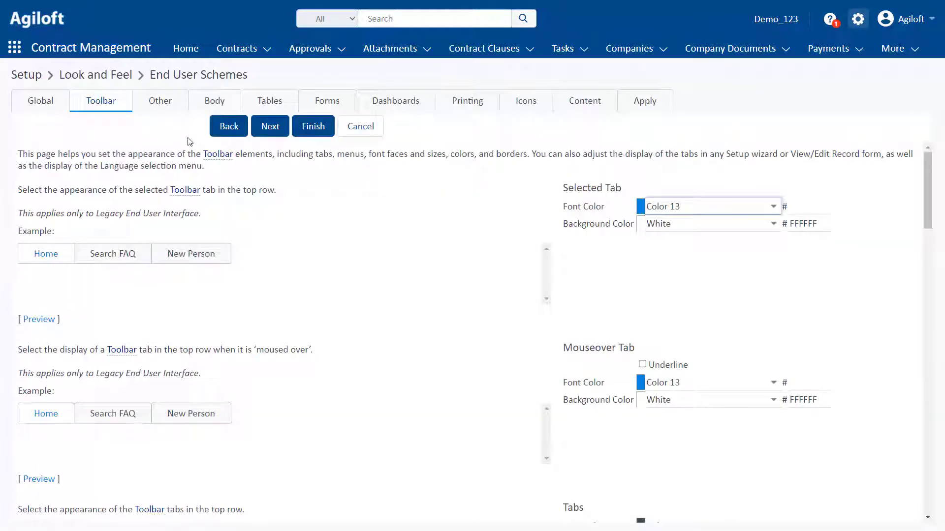
left_click(159, 100)
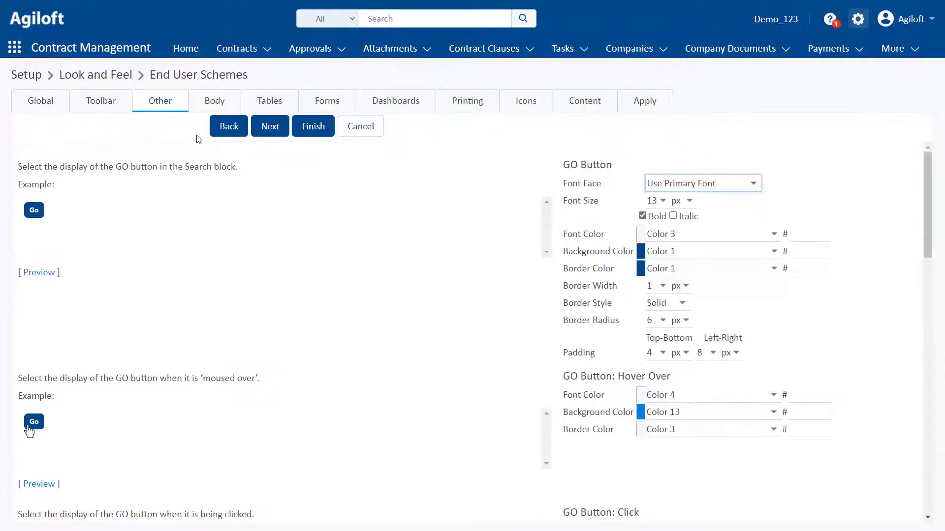
left_click(215, 106)
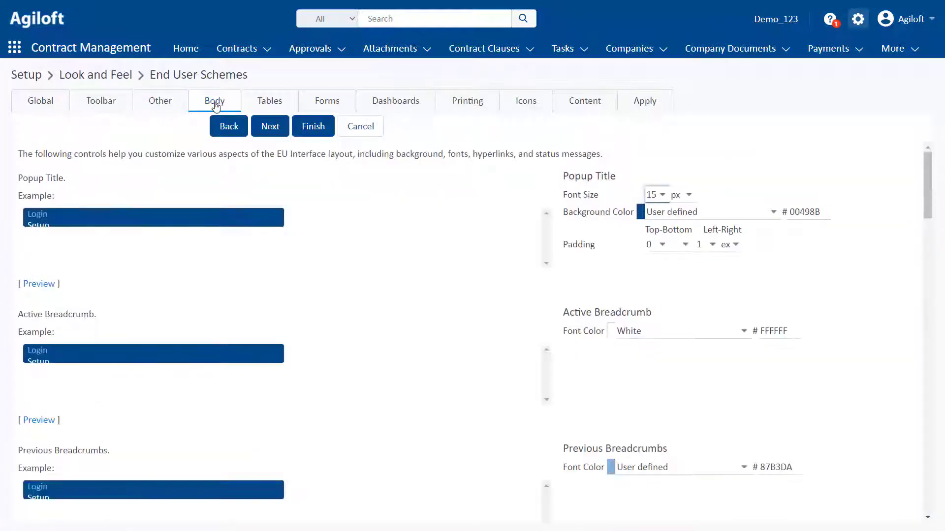
left_click(268, 104)
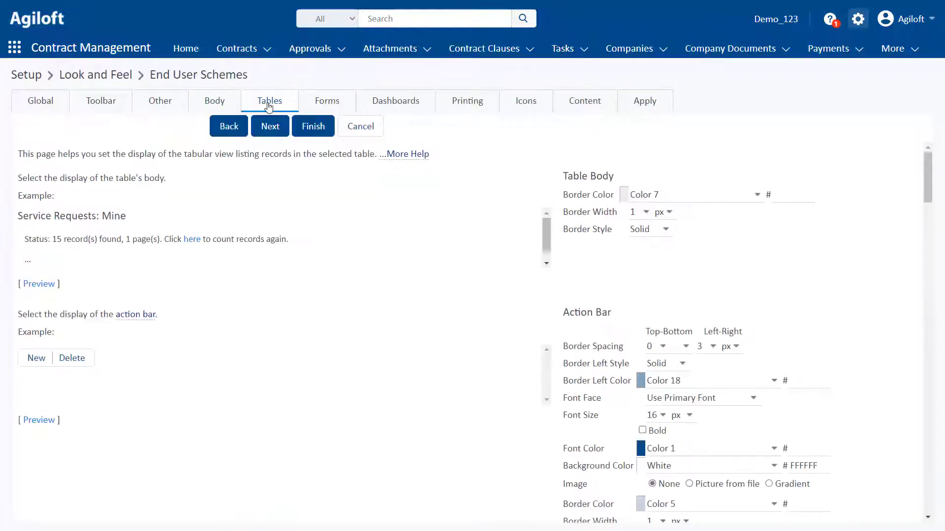
left_click(320, 103)
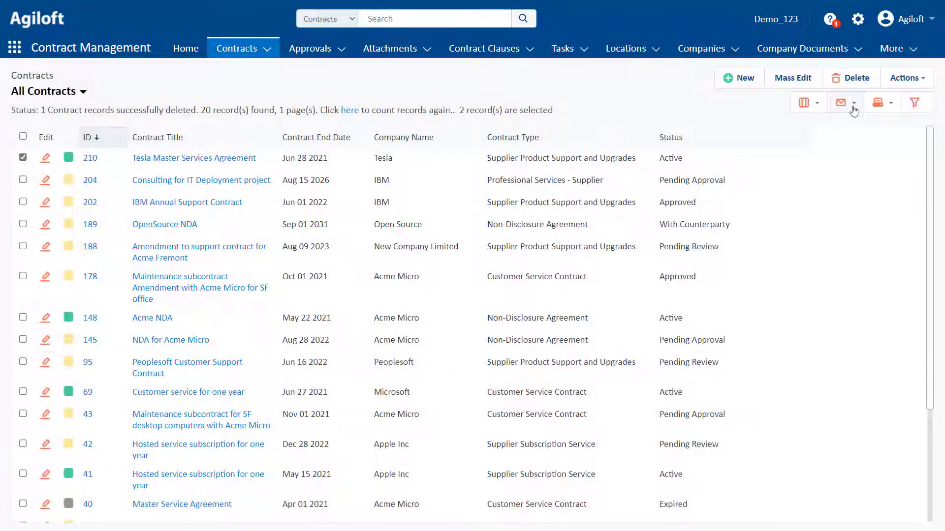
Step: Start an Email Internal Contact(s) message for contract 210
left_click(854, 105)
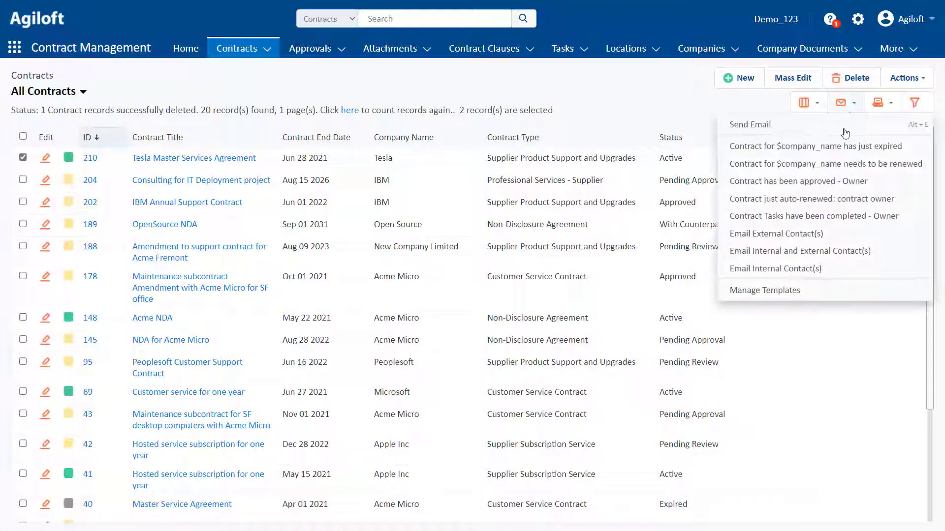
left_click(791, 269)
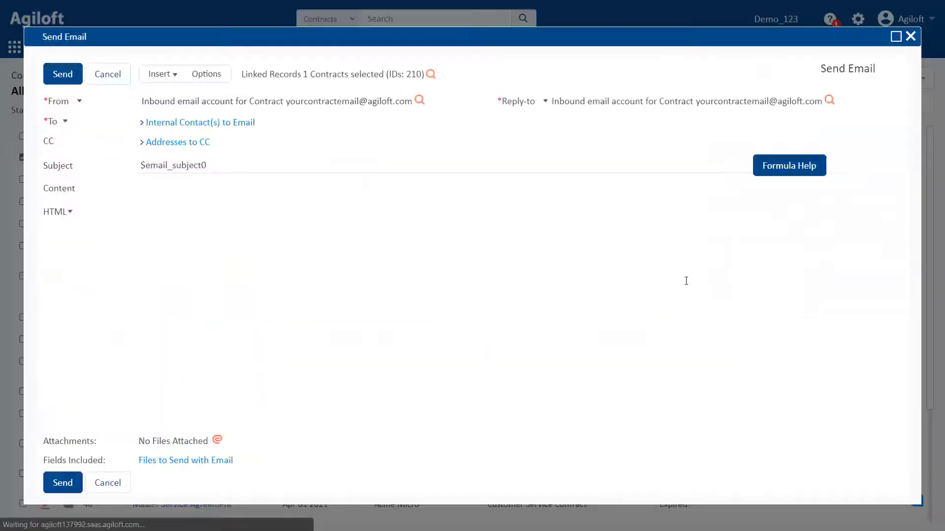
left_click(670, 308)
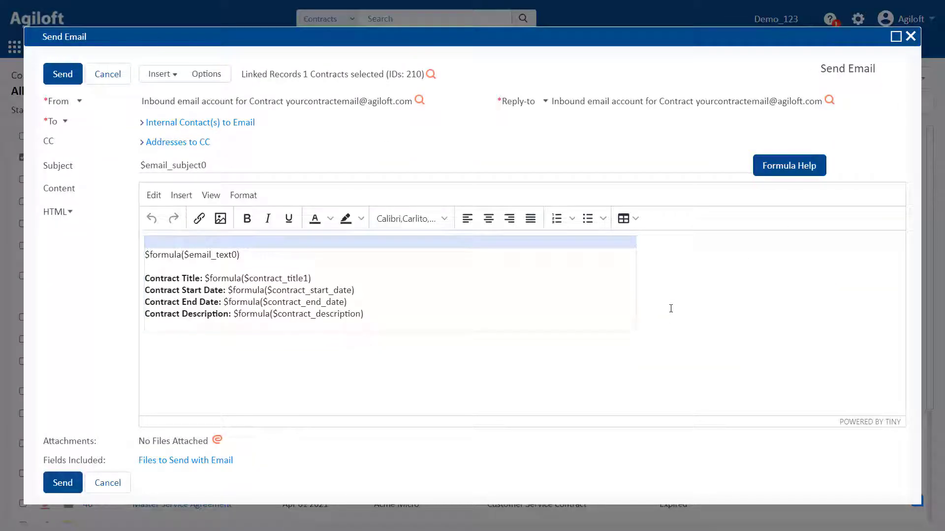